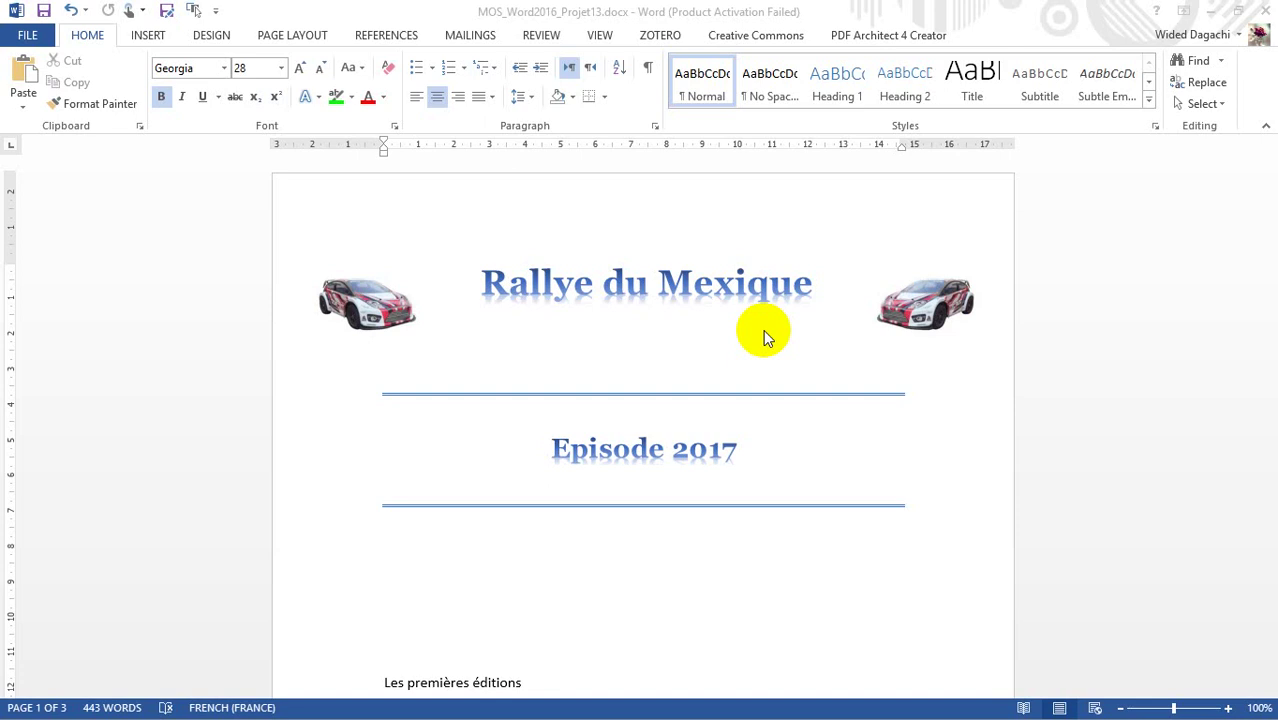
- Jump through the document to the Projet 13 task instructions on page 3
click(718, 290)
key(ctrl+End)
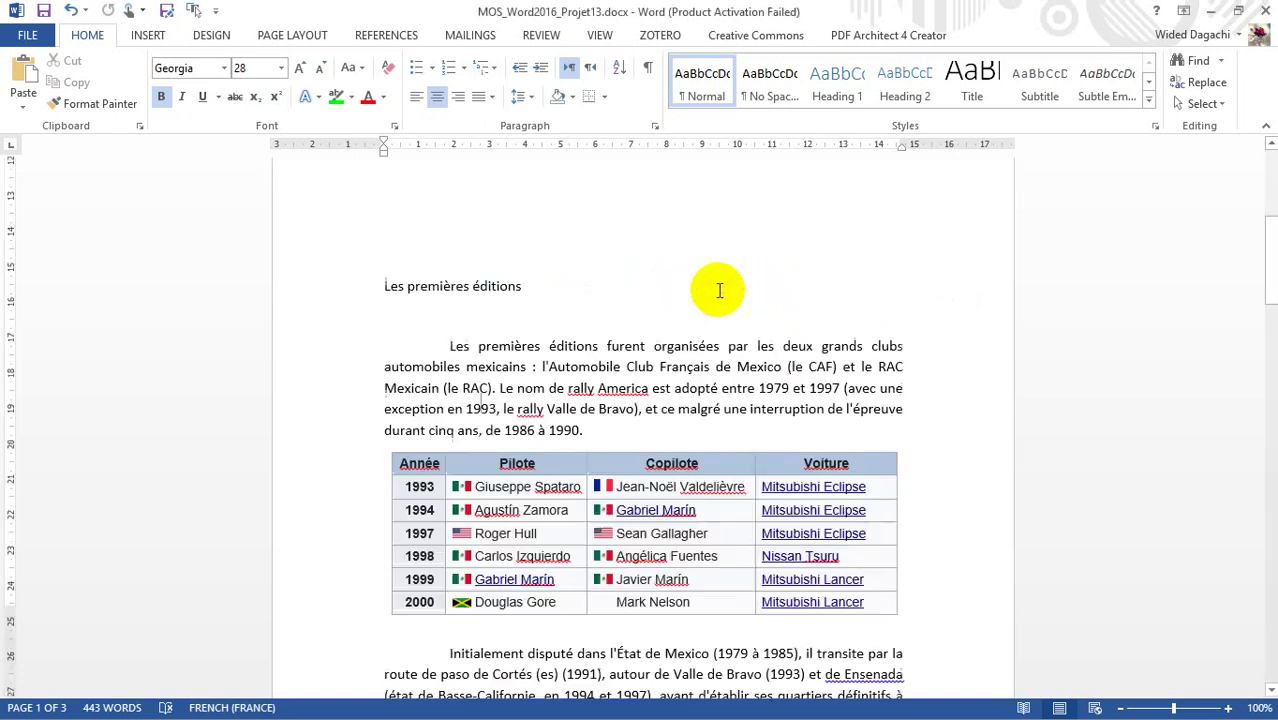
key(ctrl+Home)
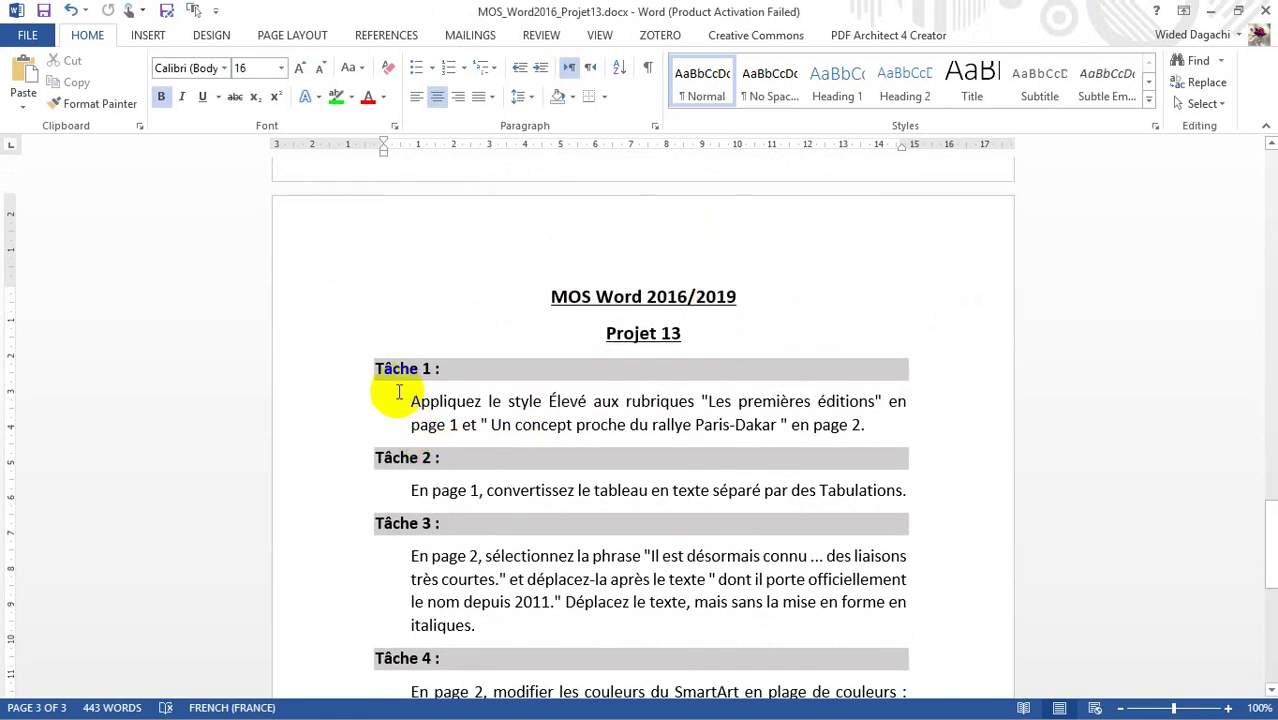
- Read Tâche 1, then page back up to the Rallye du Mexique title
click(400, 372)
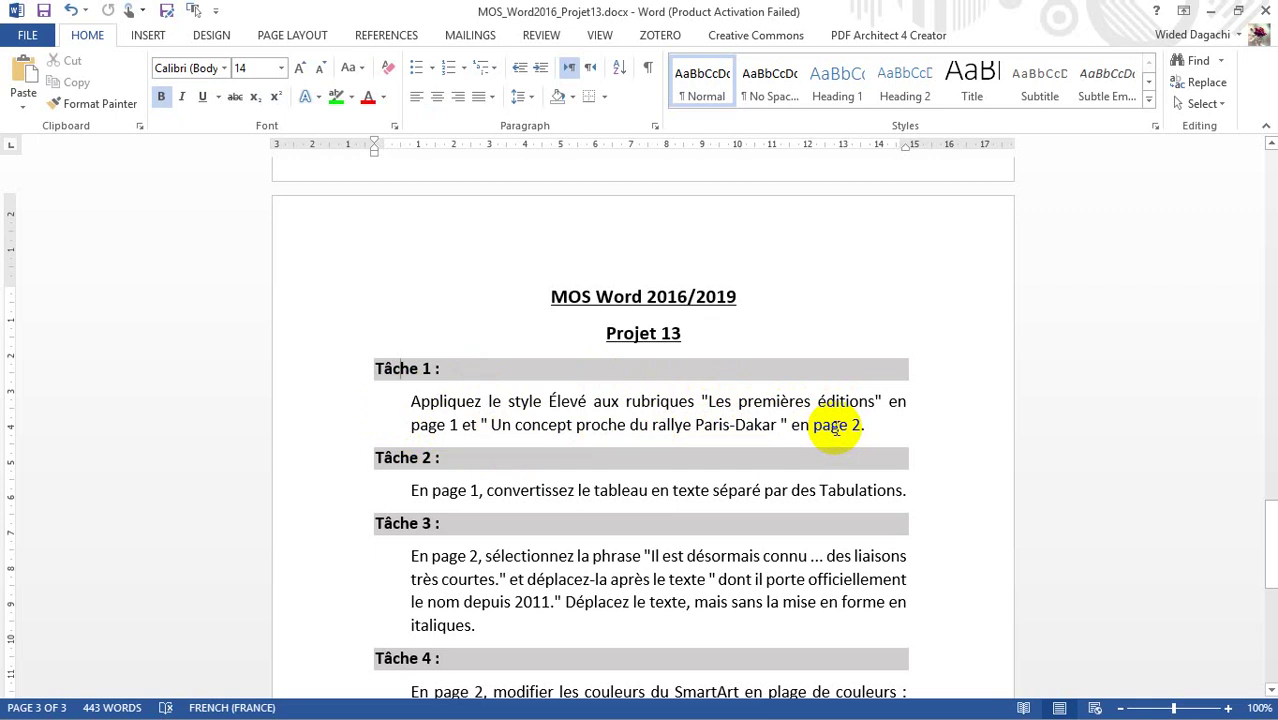
key(Page_Up)
key(Page_Up)
key(Page_Up)
key(Page_Up)
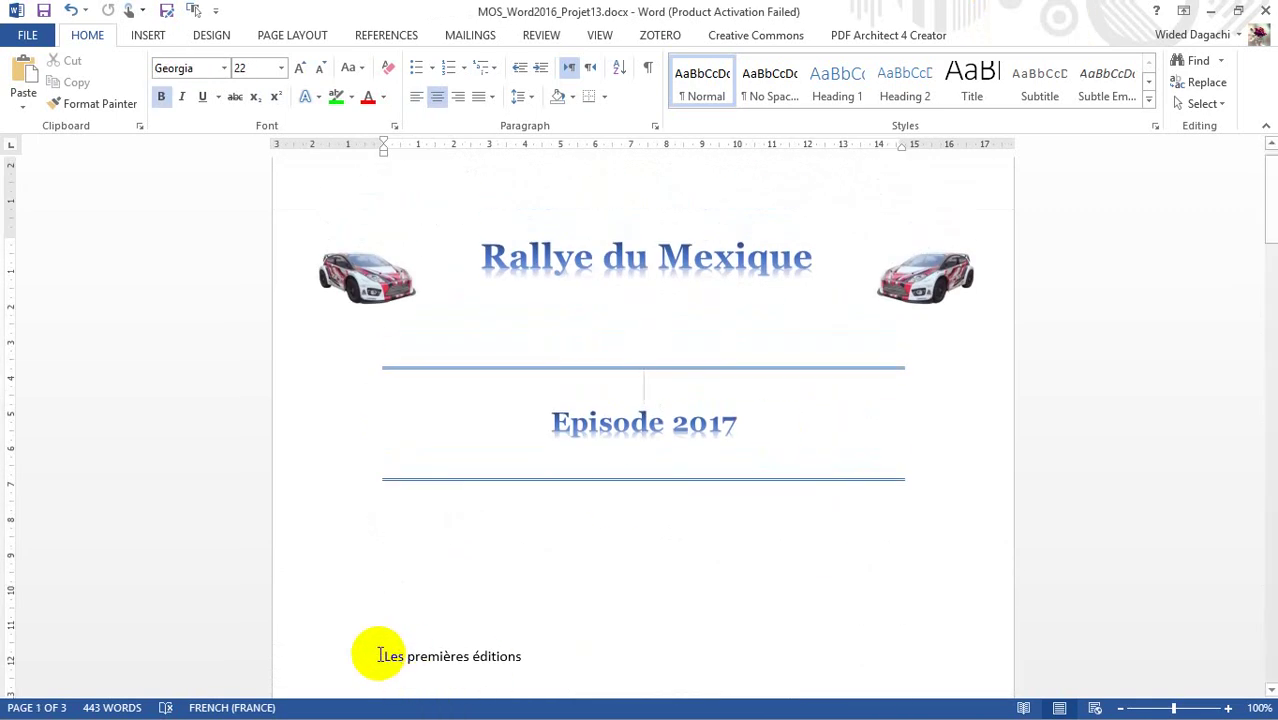
- Apply the Élevé style to the 'Les premières éditions' heading
drag(382, 656, 522, 654)
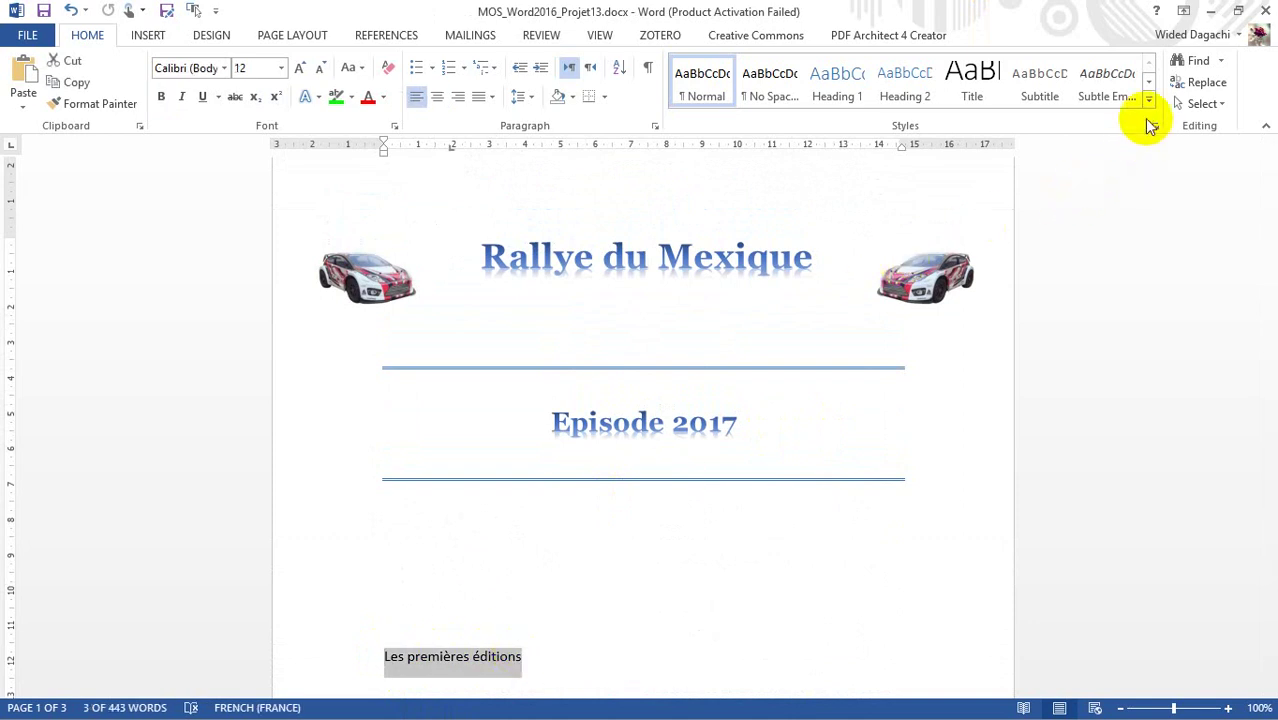
click(1150, 103)
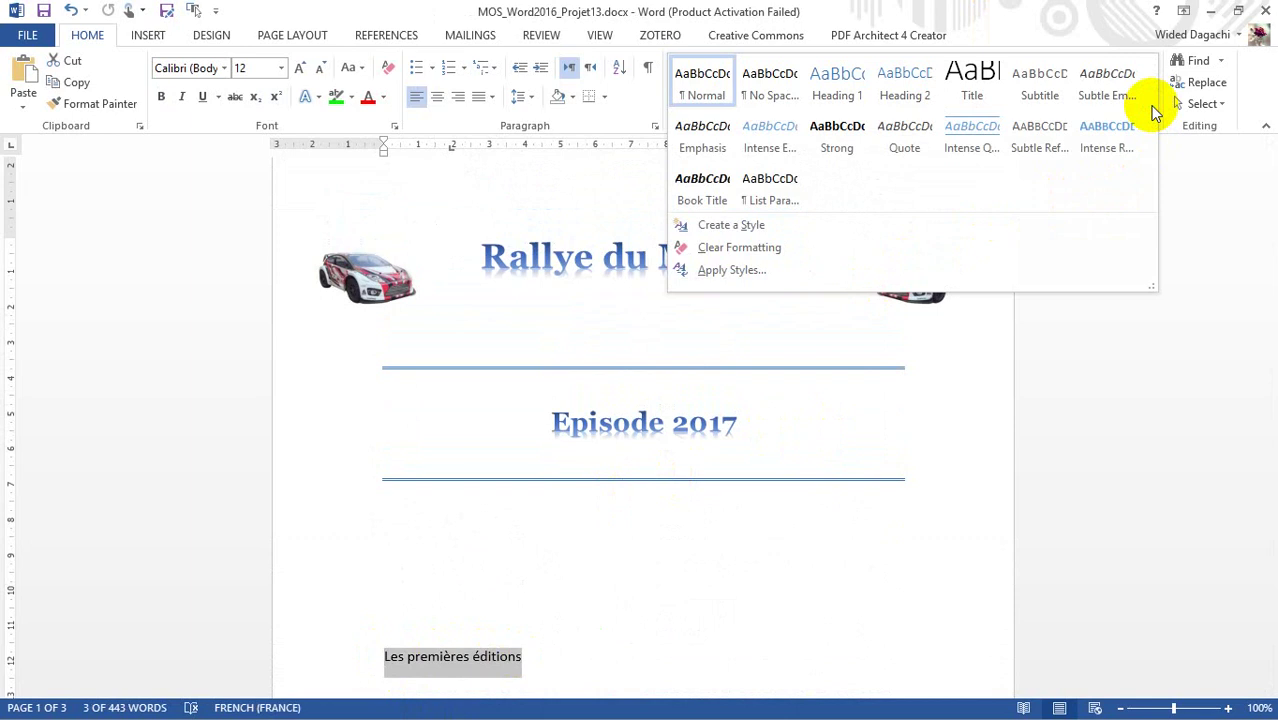
click(845, 158)
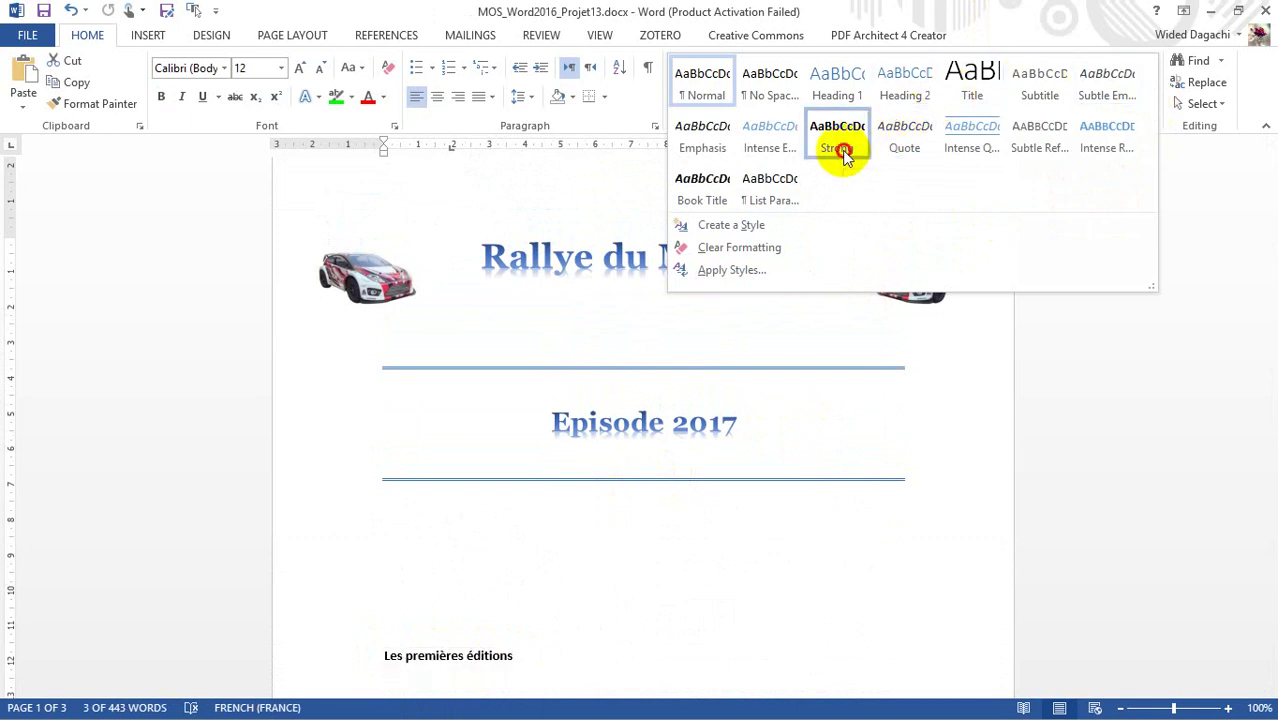
- Apply the Élevé style to the 'Un concept proche du rallye Paris-Dakar' heading
scroll(415, 675, down, 10)
scroll(413, 670, down, 10)
click(413, 670)
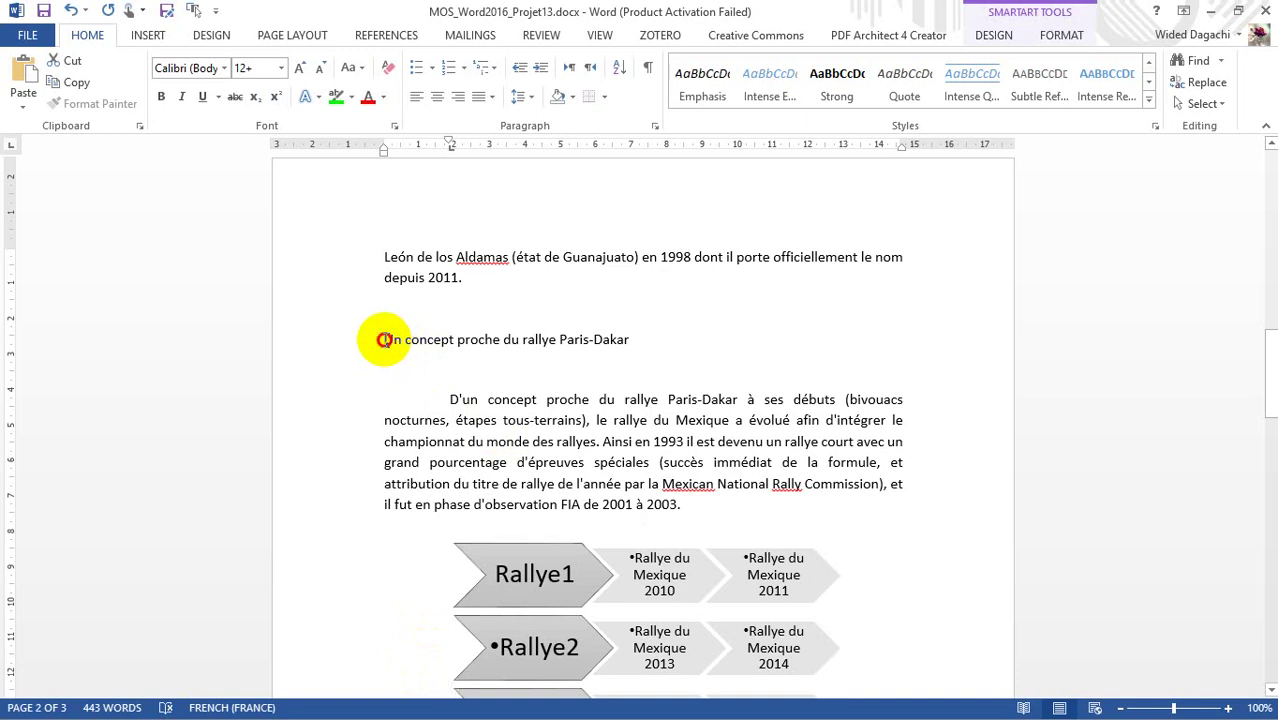
drag(385, 340, 621, 338)
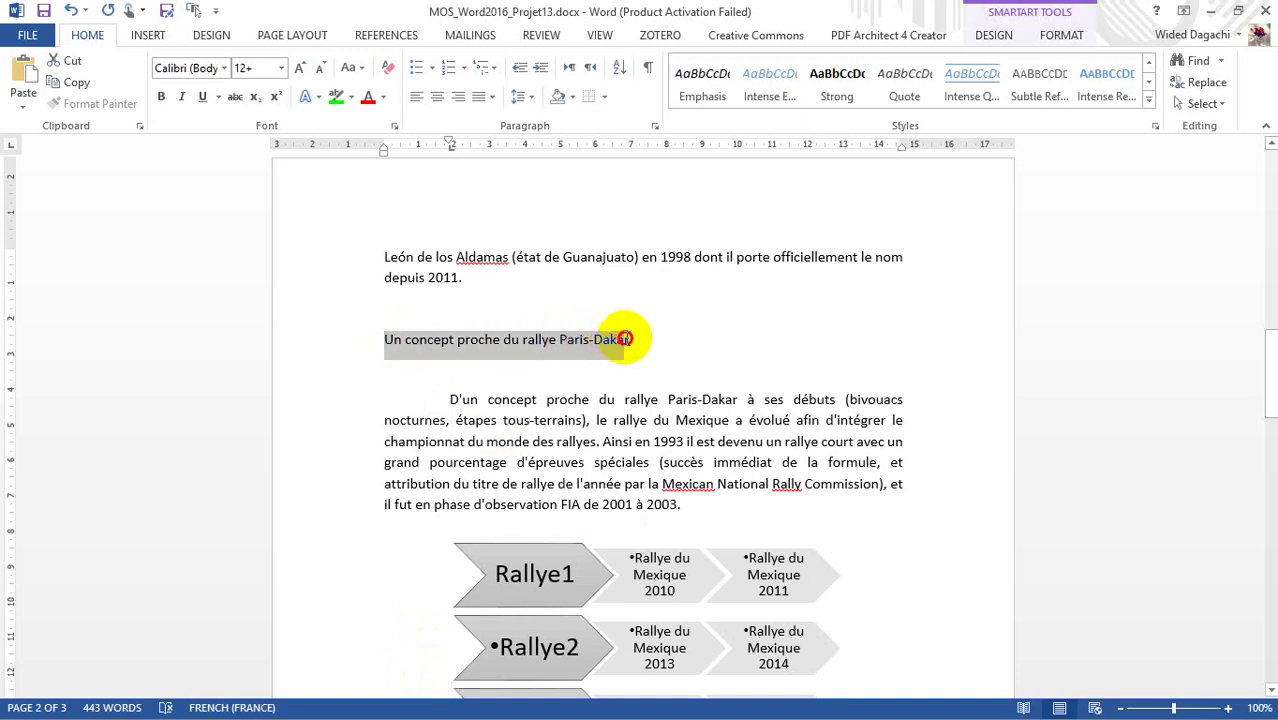
drag(624, 339, 627, 341)
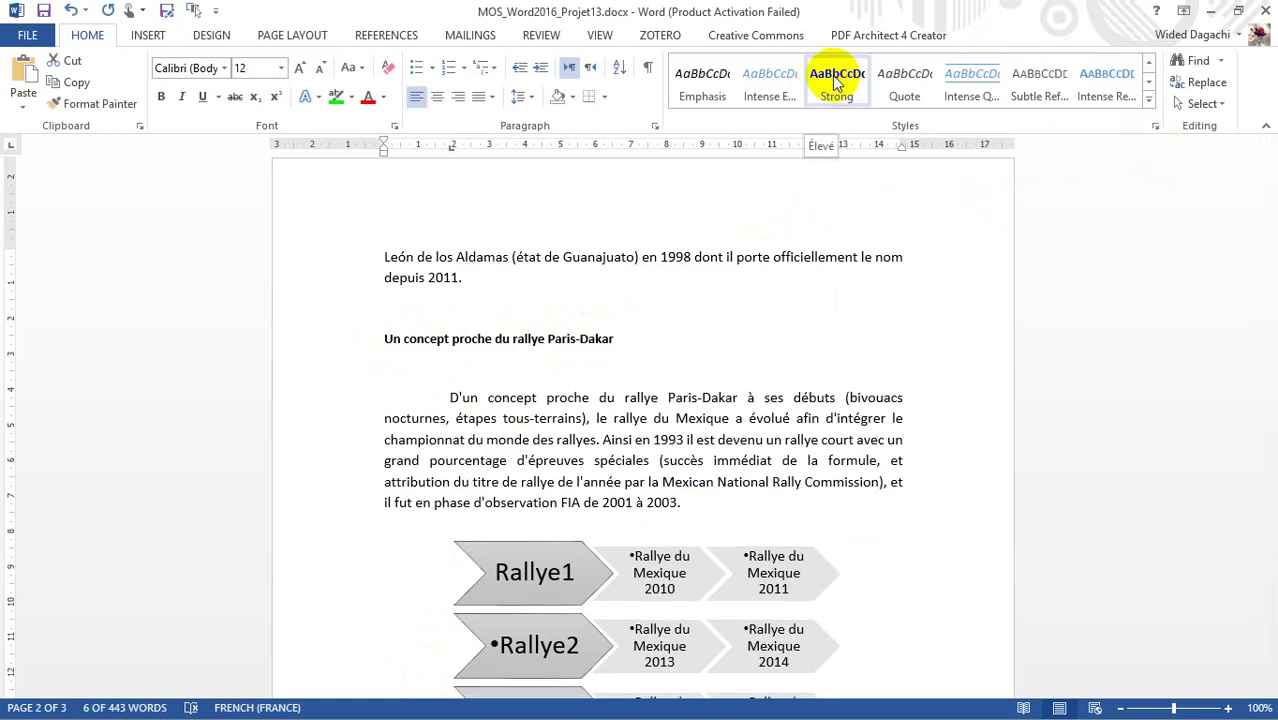
click(836, 82)
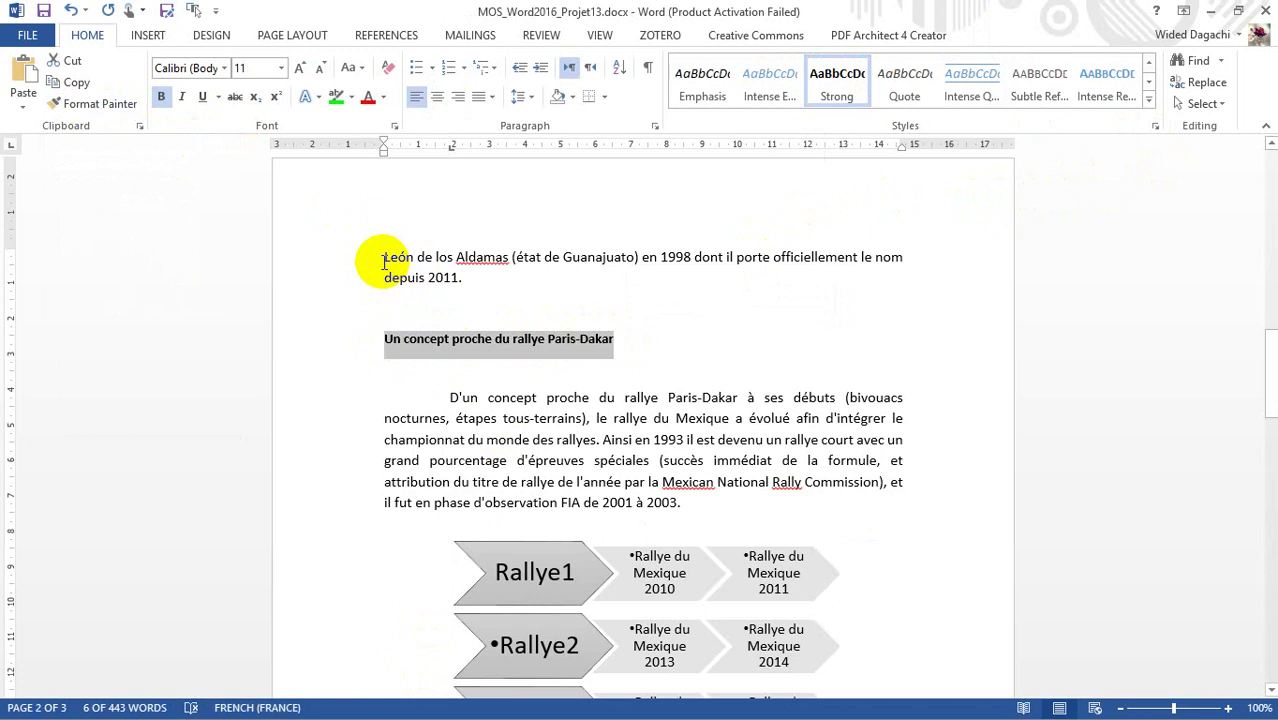
scroll(384, 262, down, 10)
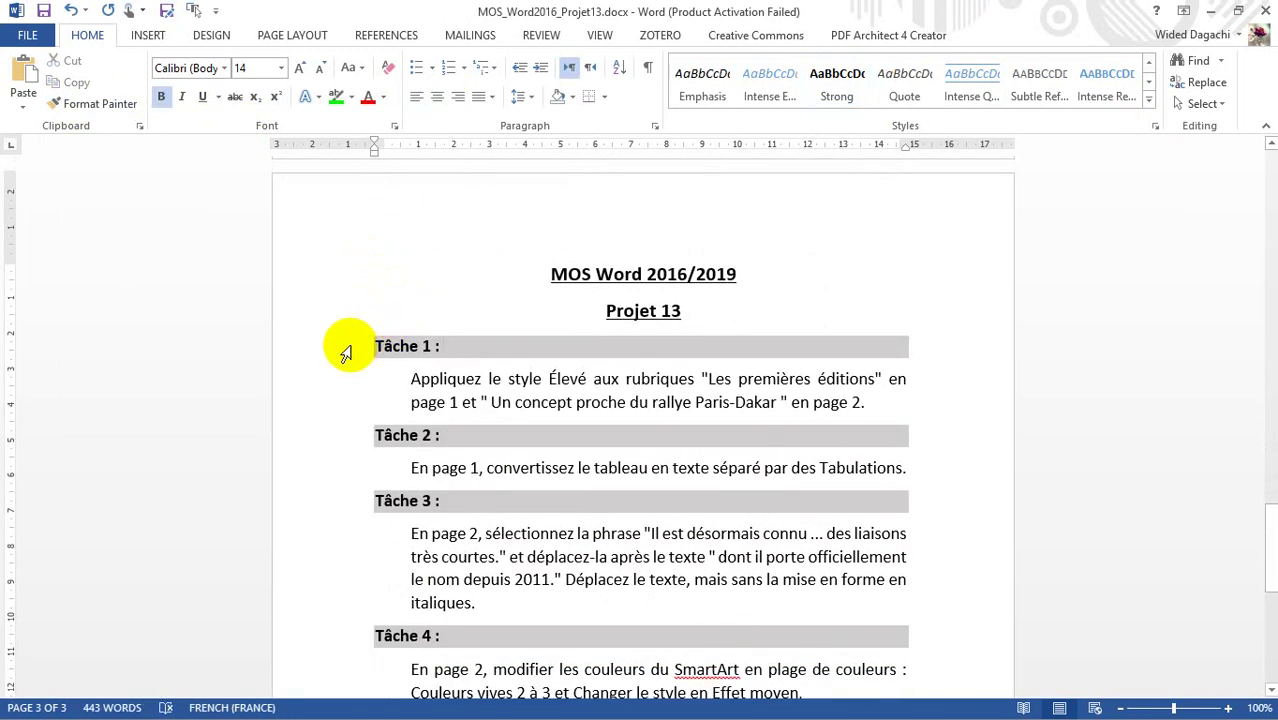
- Highlight the 'Tâche 1 :' label in green
click(345, 353)
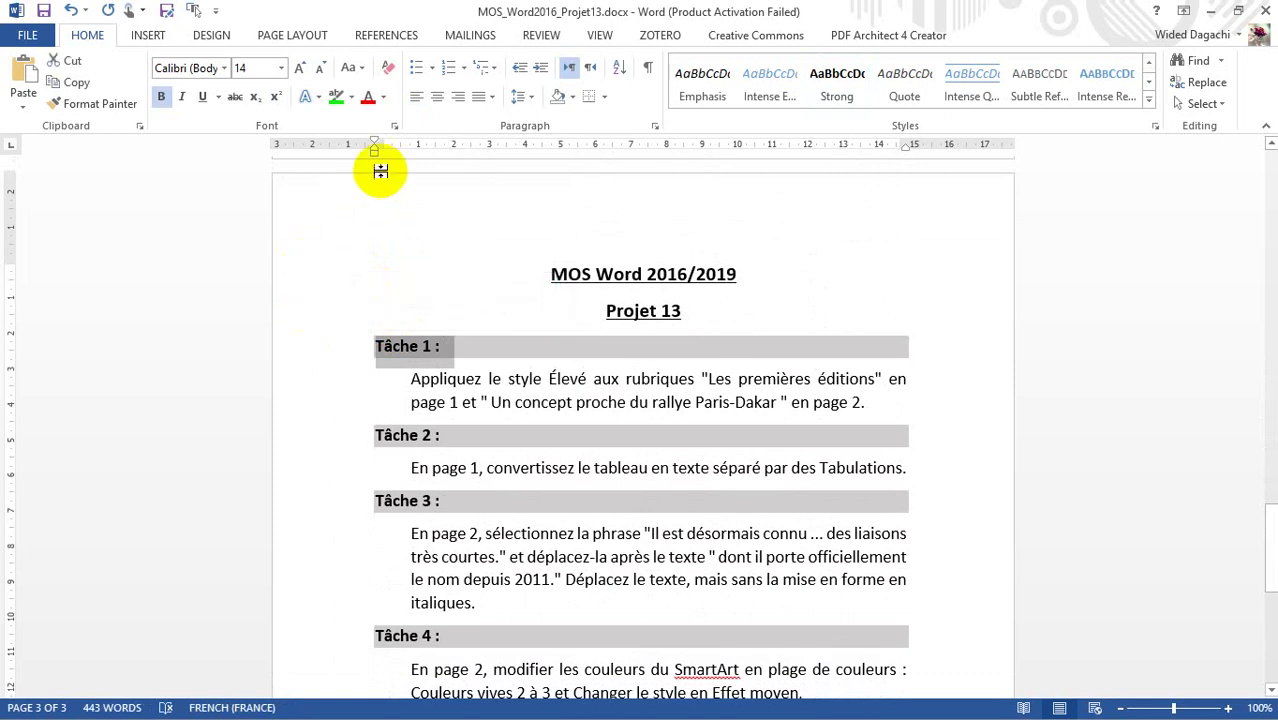
click(337, 104)
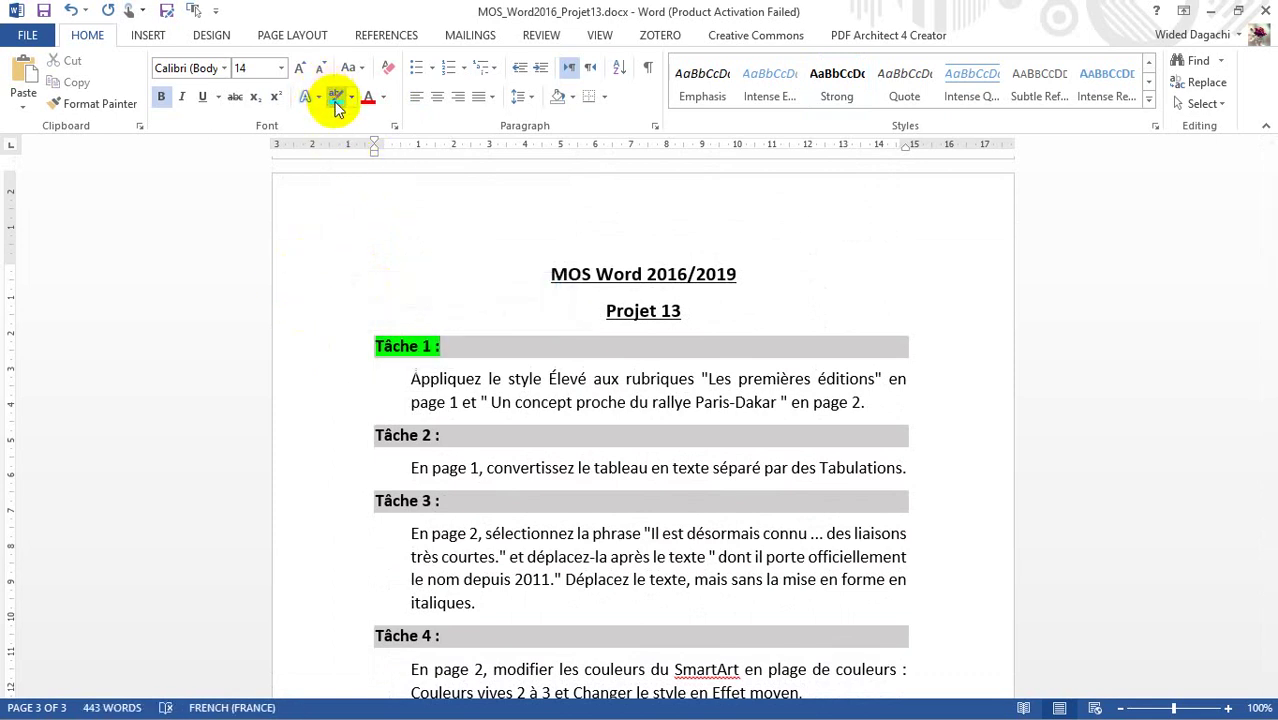
click(432, 472)
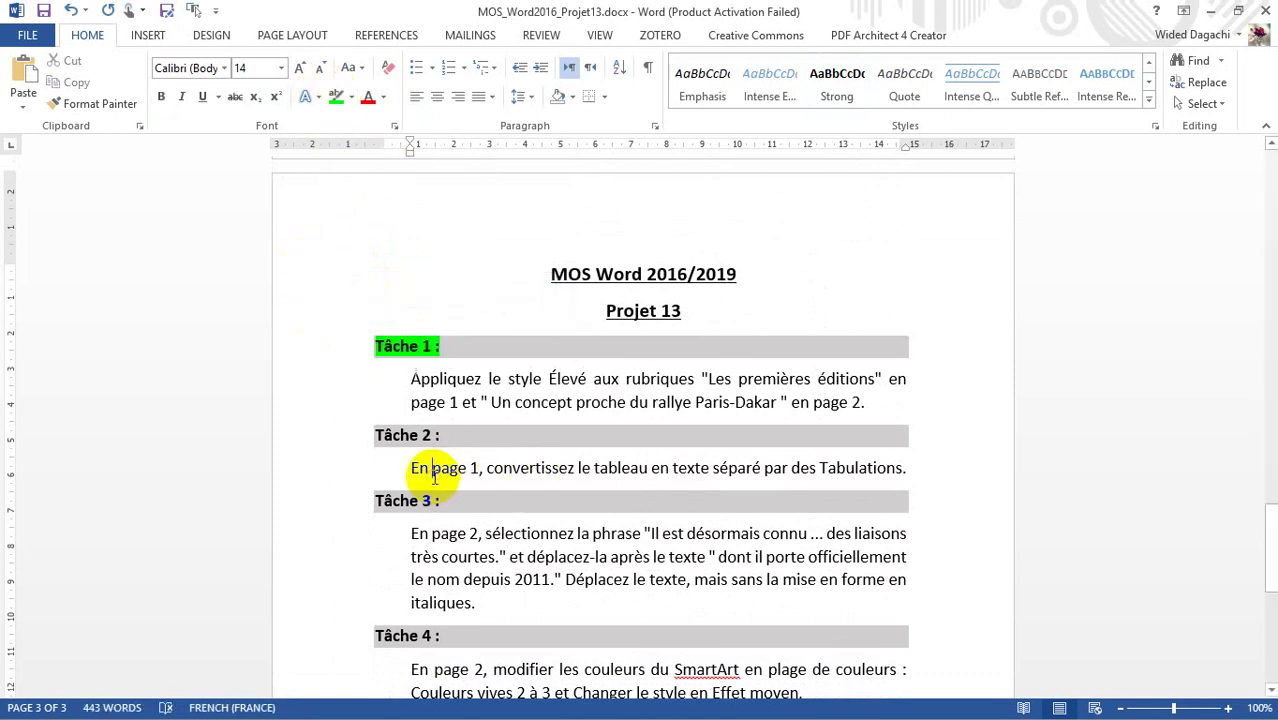
- Read Tâche 2 and return to the Année/Pilote/Copilote/Voiture table on page 1
click(748, 468)
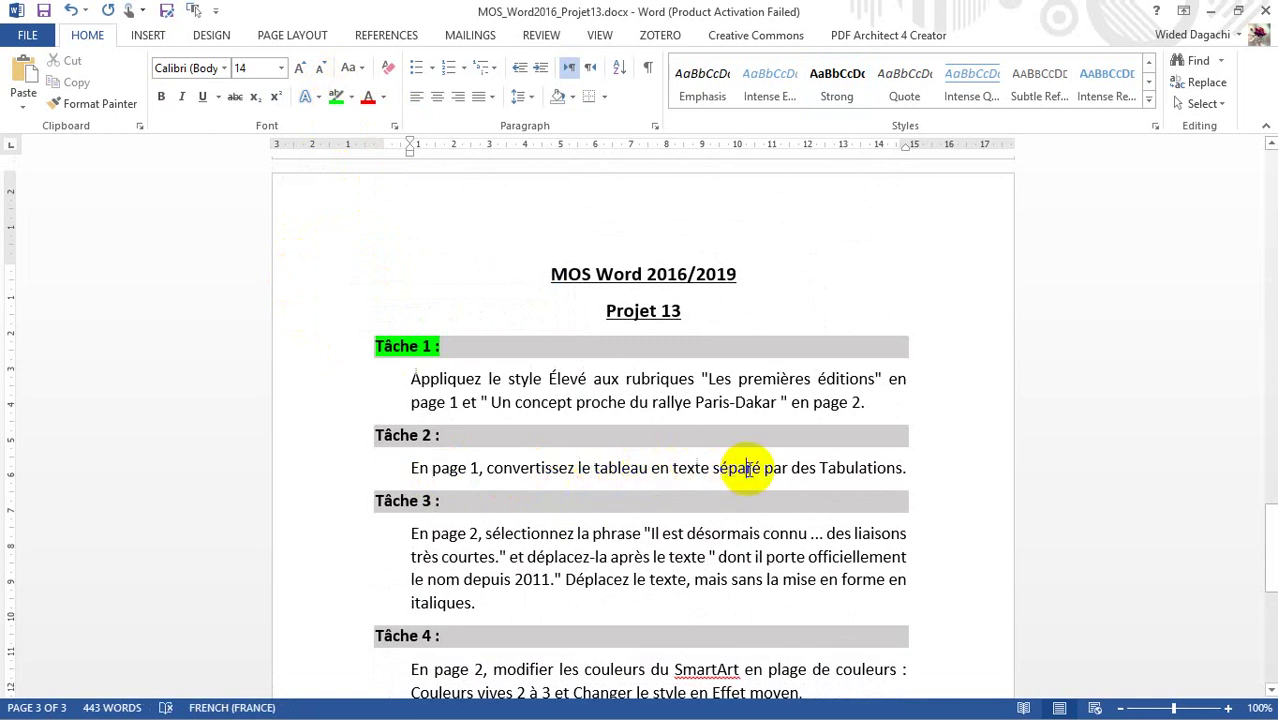
key(shift+F5)
scroll(749, 469, up, 8)
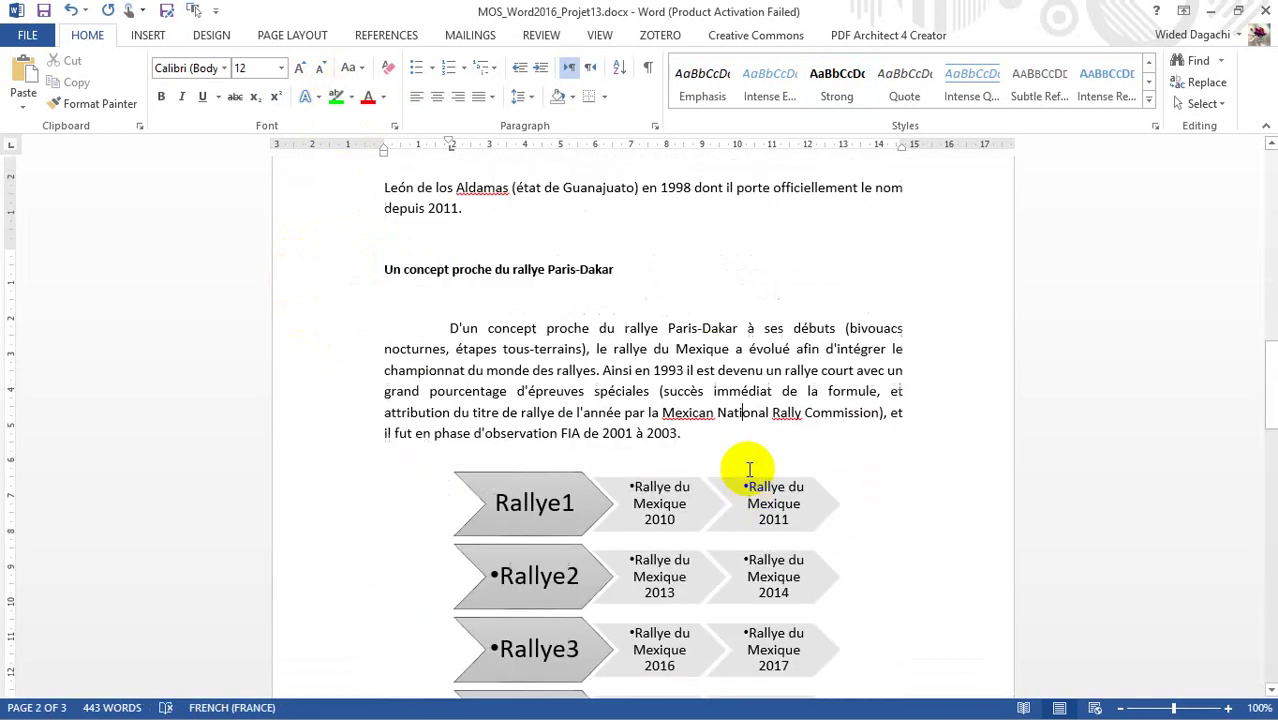
scroll(749, 469, up, 1)
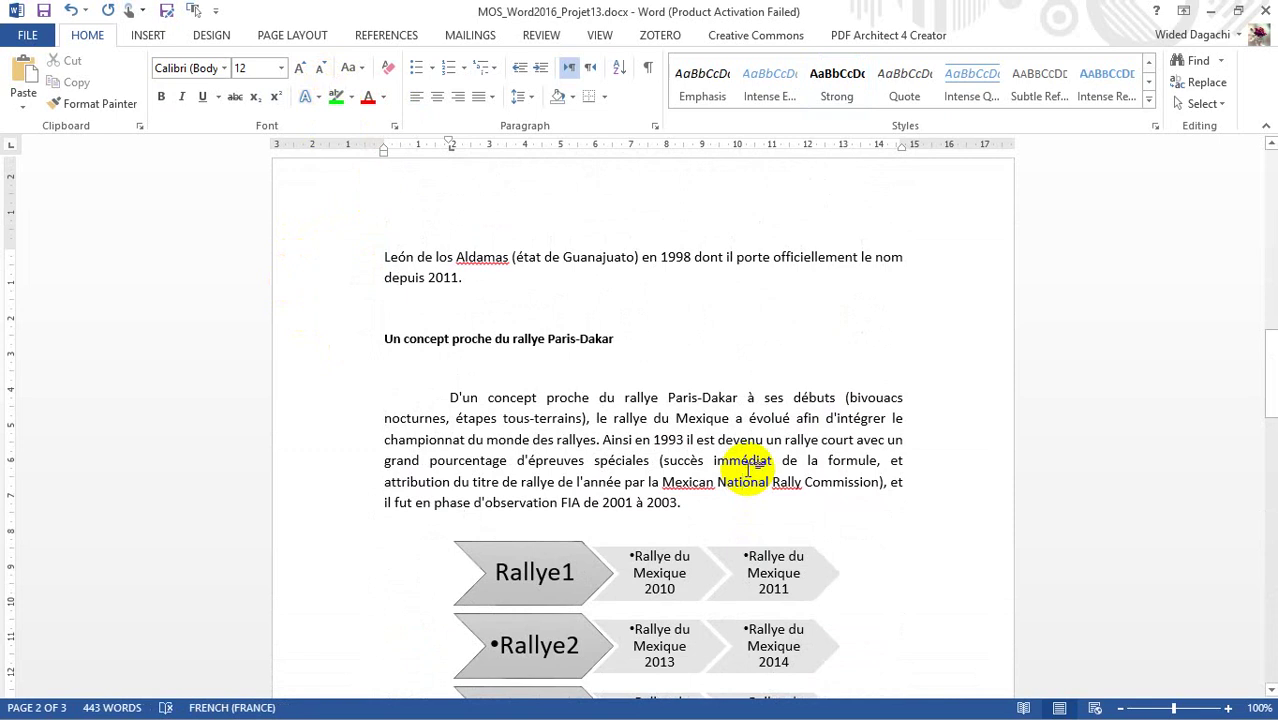
key(shift+F5)
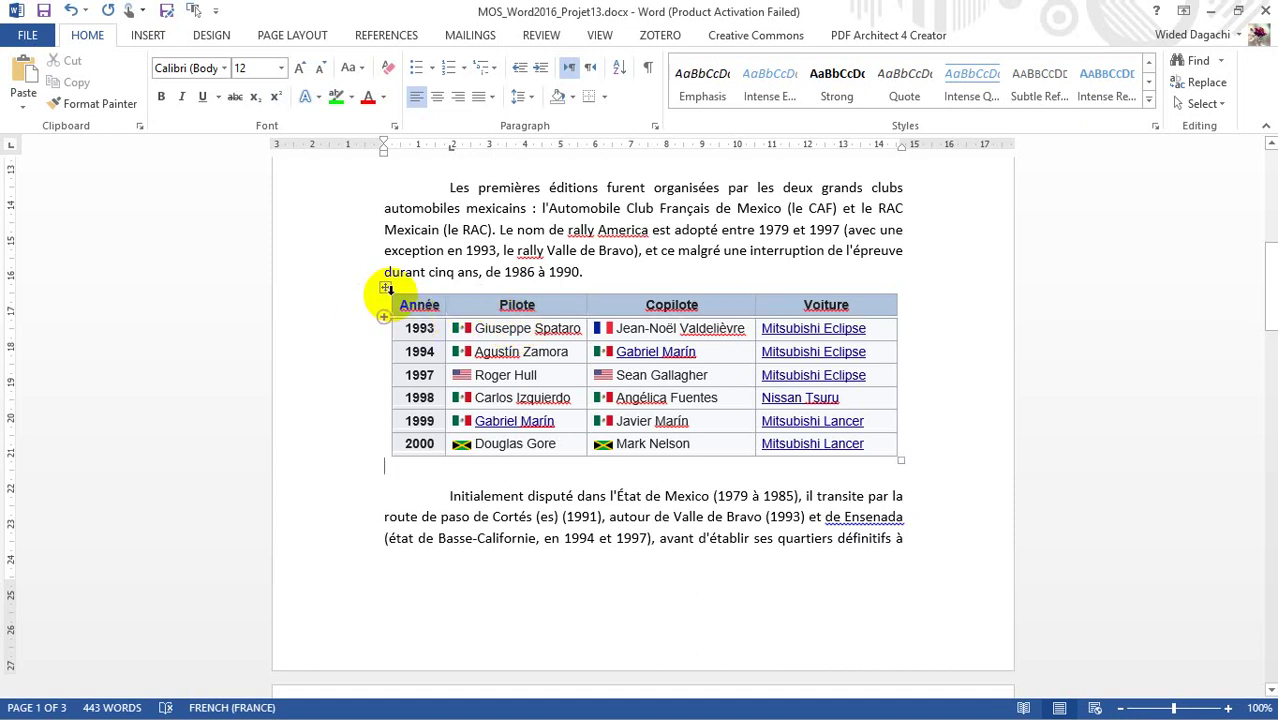
- Convert the Année/Pilote/Copilote/Voiture table to text with Tabs as the separator
click(385, 288)
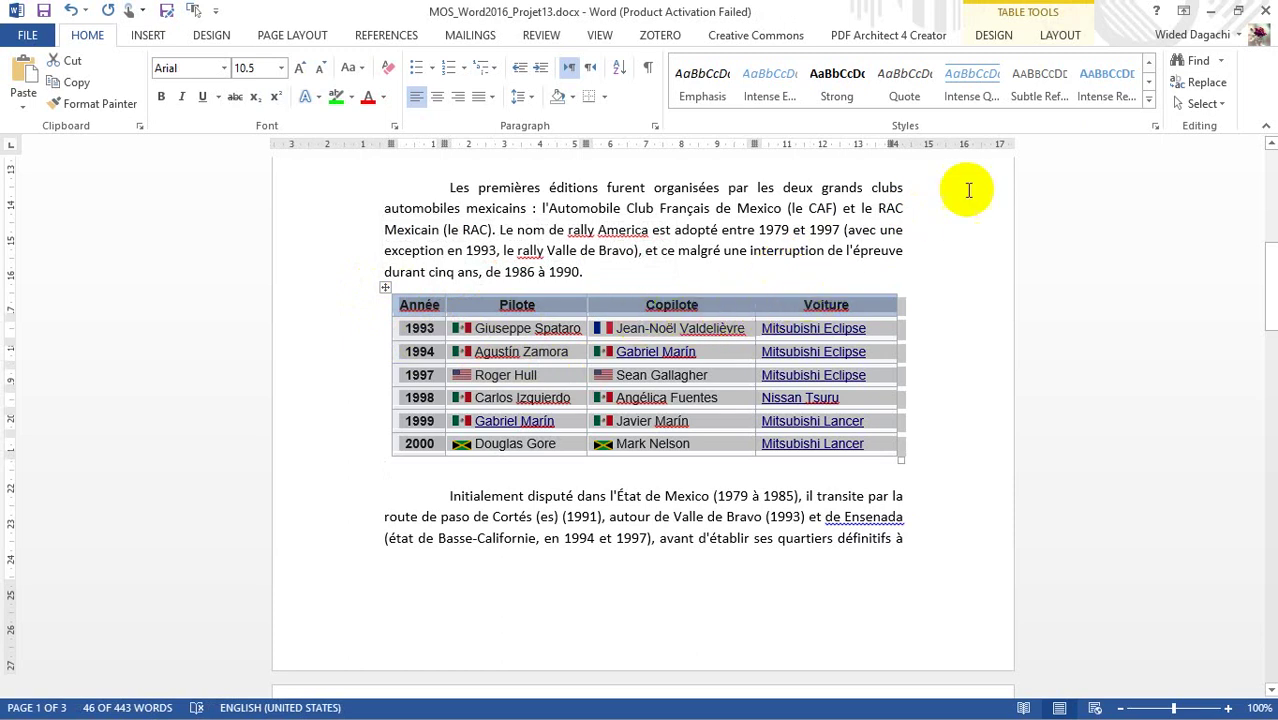
click(1055, 38)
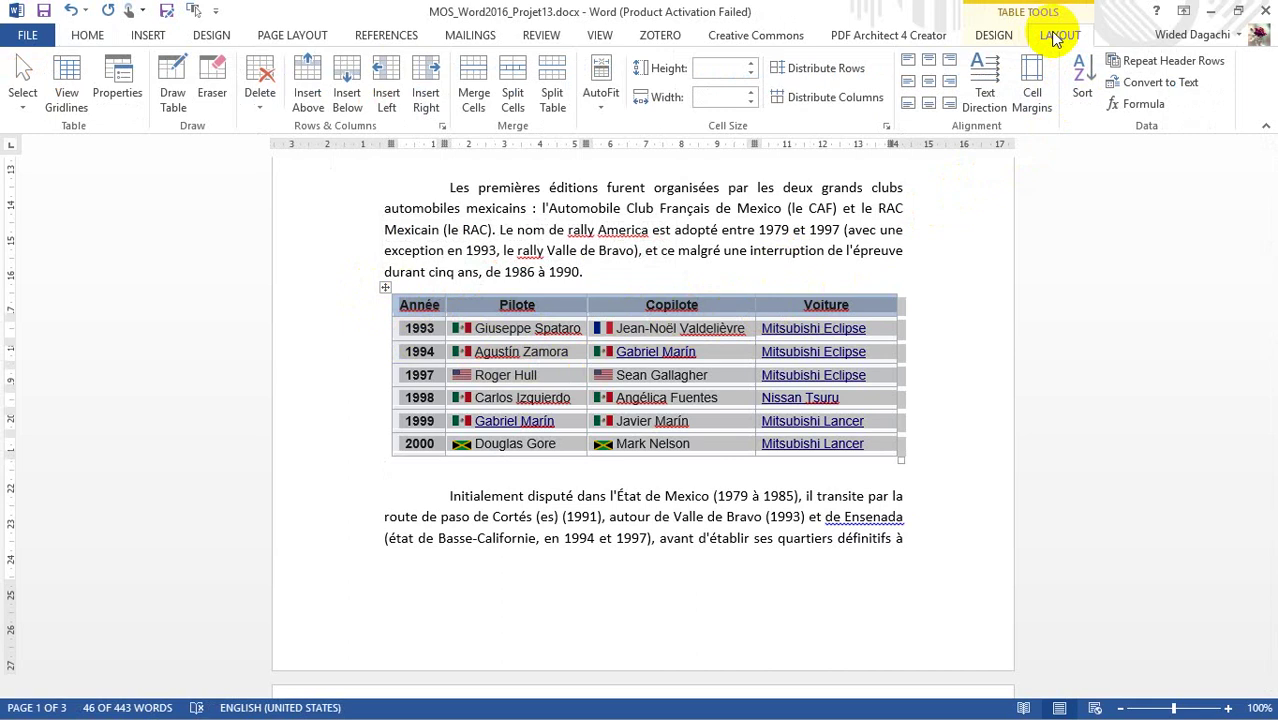
click(1158, 84)
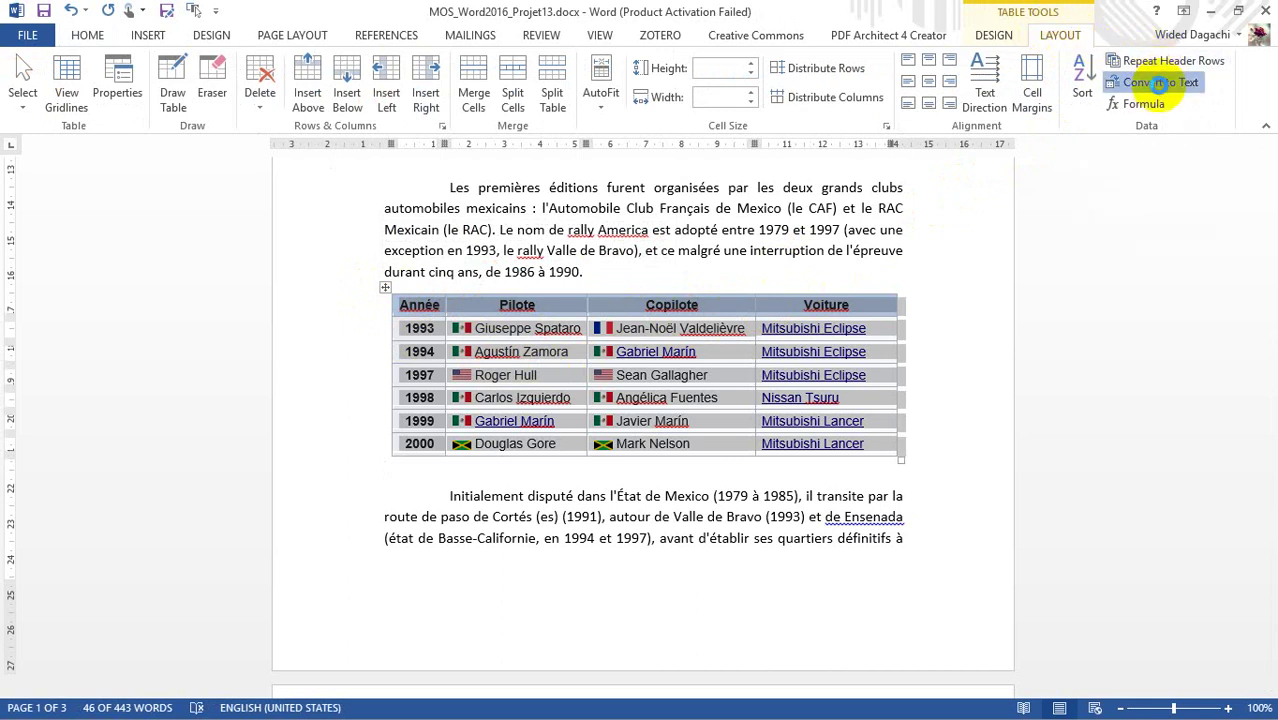
mouse_move(605, 264)
mouse_down()
mouse_move(973, 202)
mouse_move(953, 196)
mouse_up()
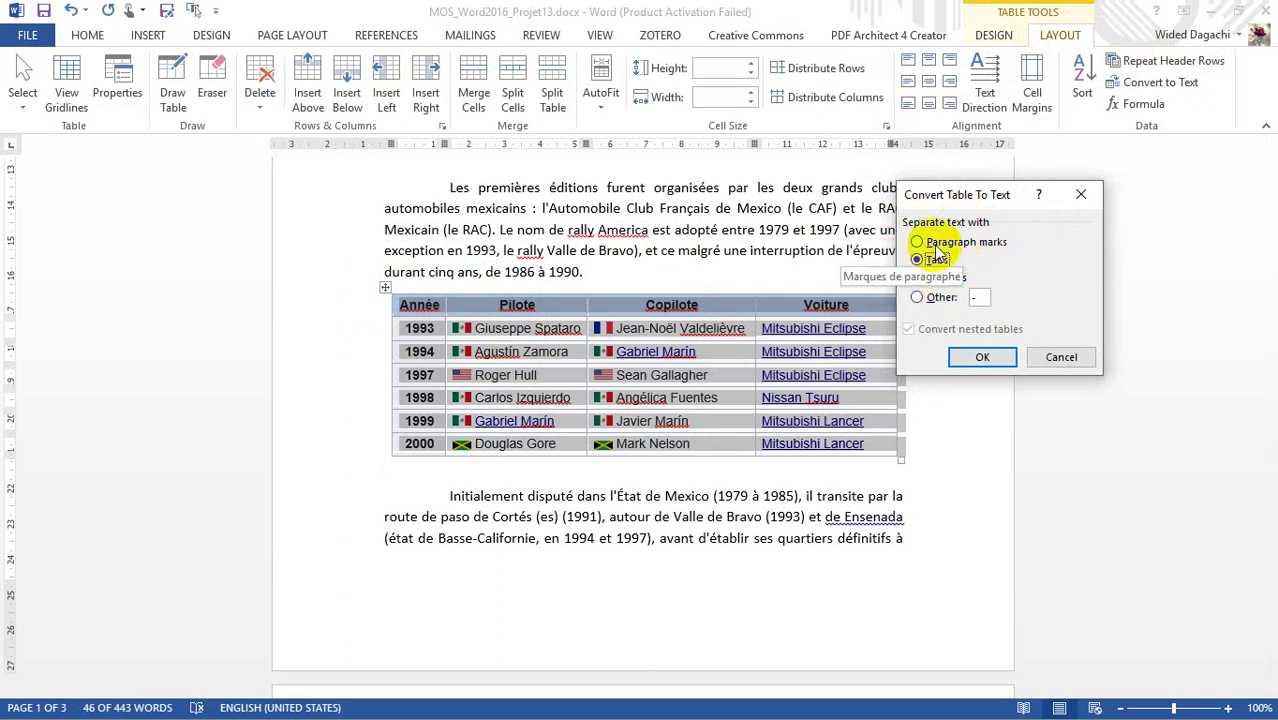
click(973, 300)
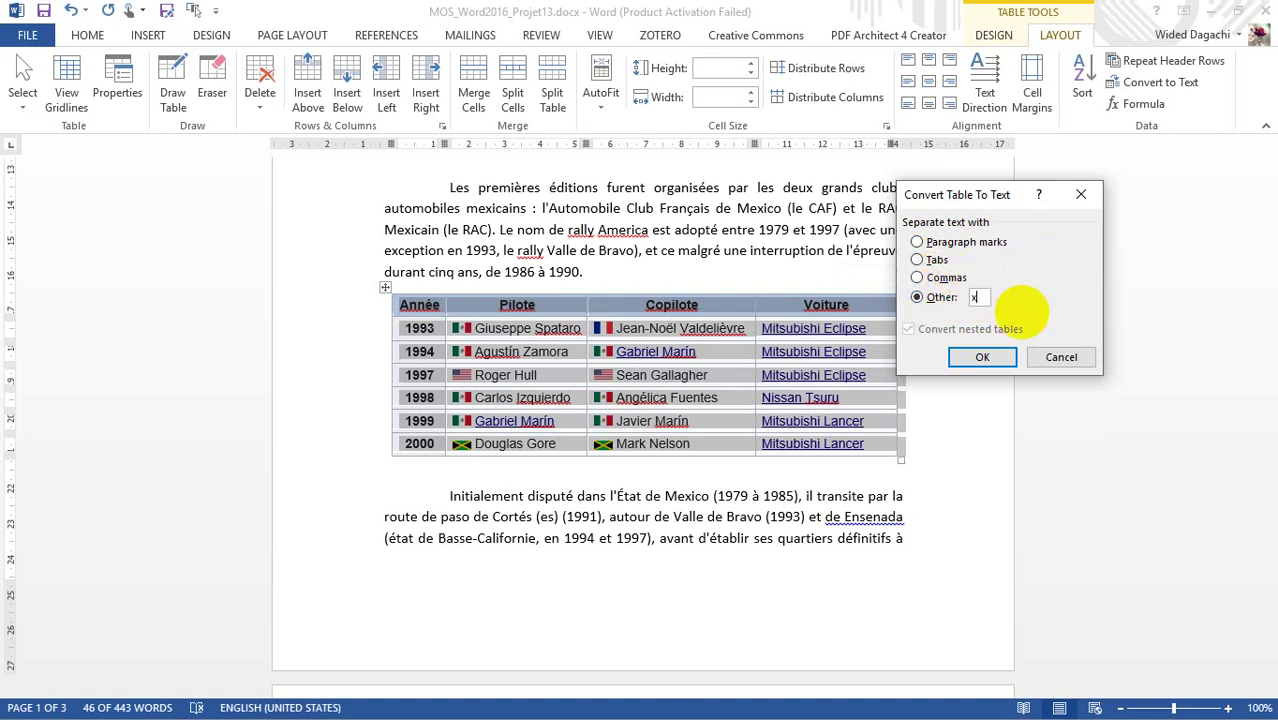
text(x)
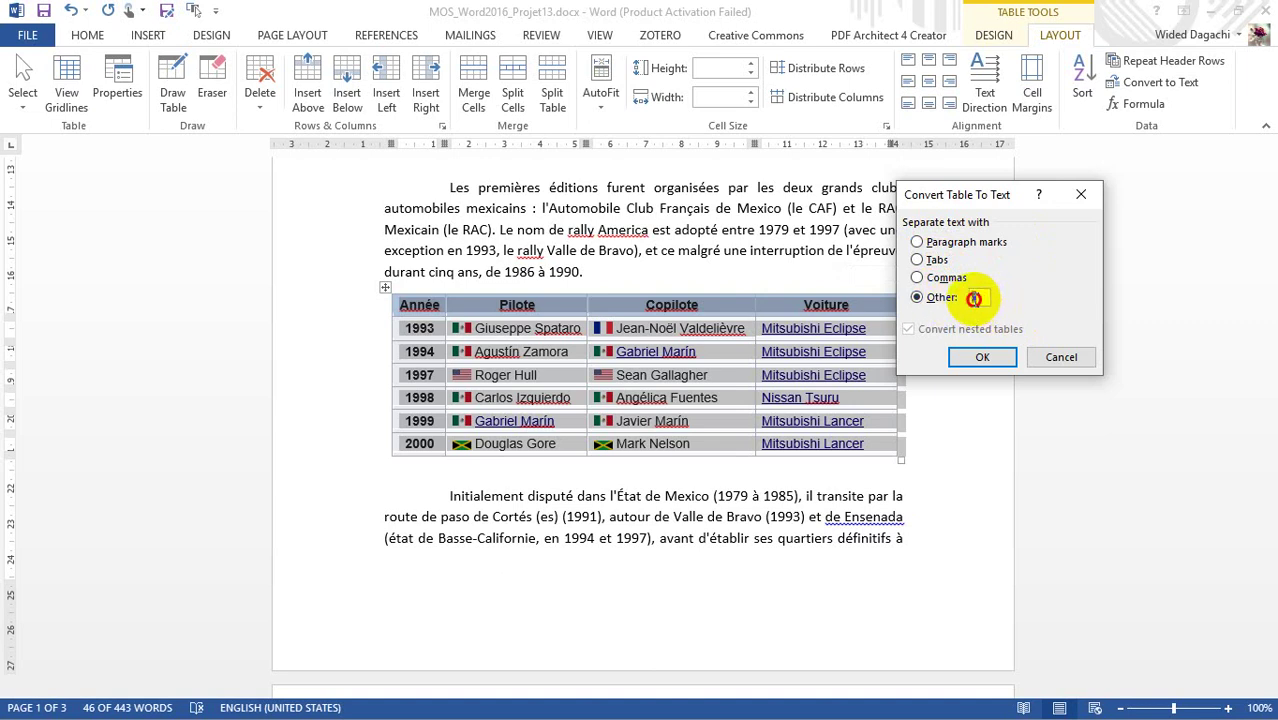
double_click(973, 298)
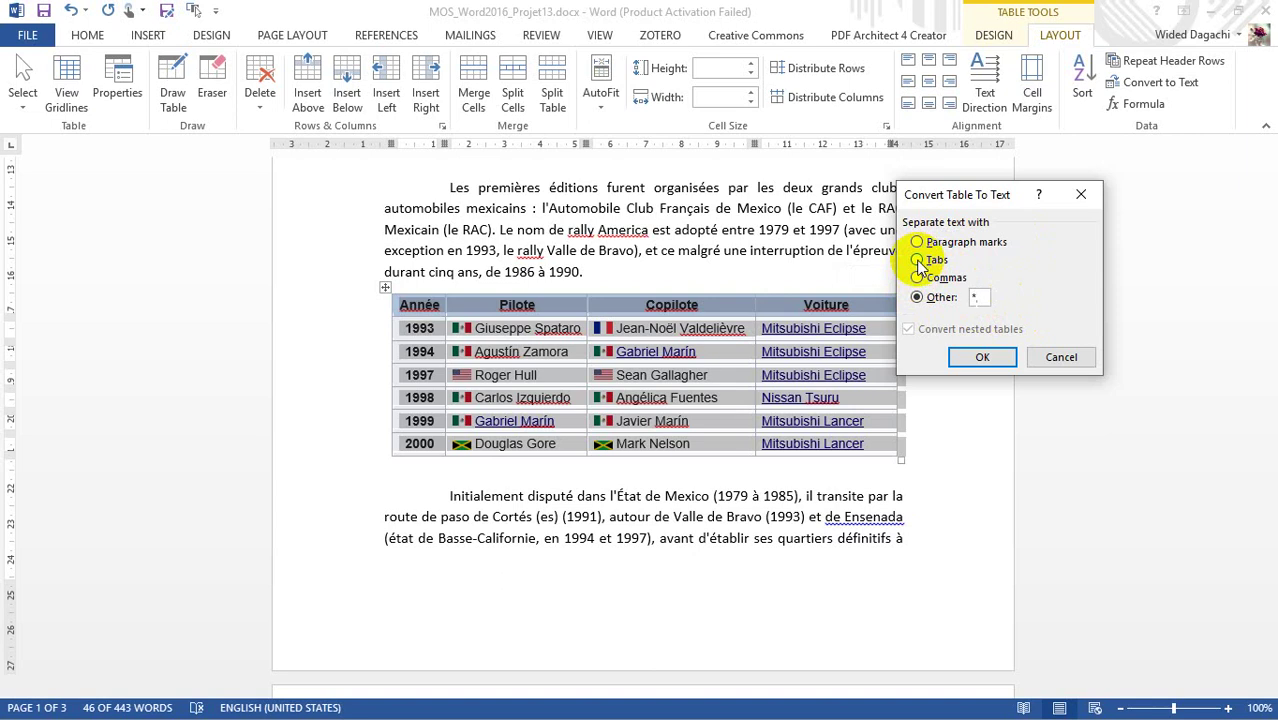
click(982, 358)
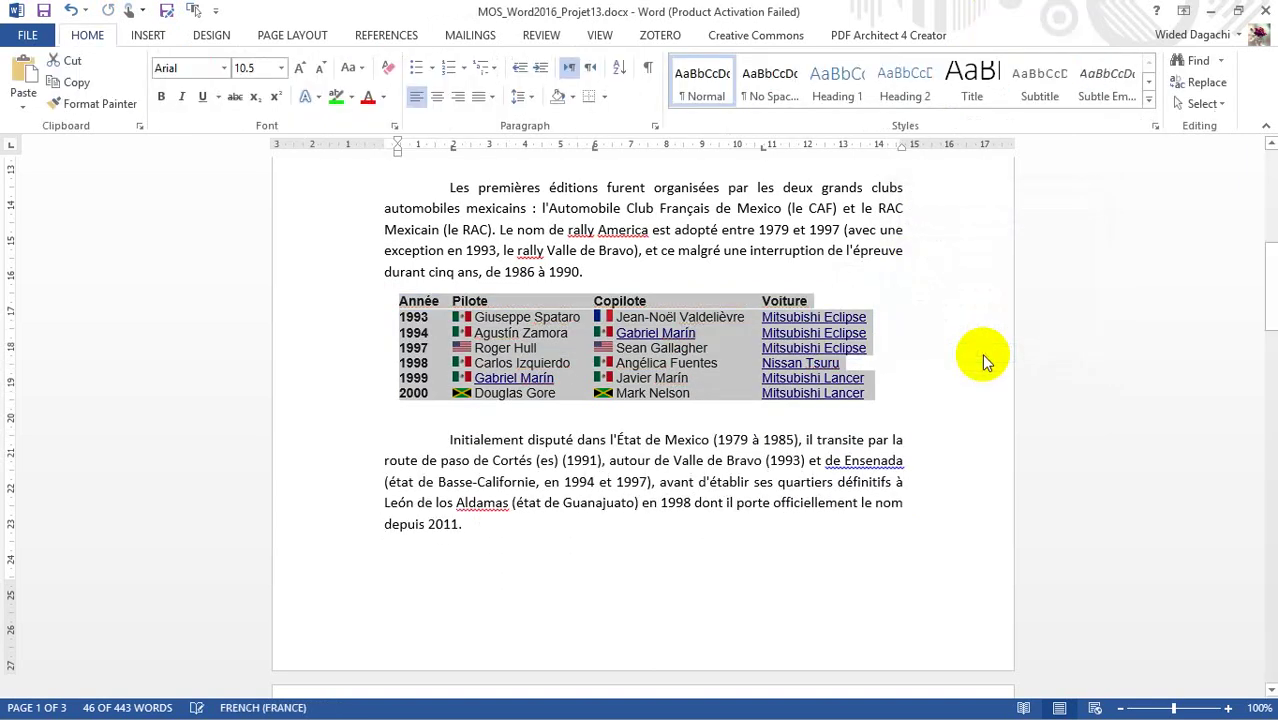
click(525, 452)
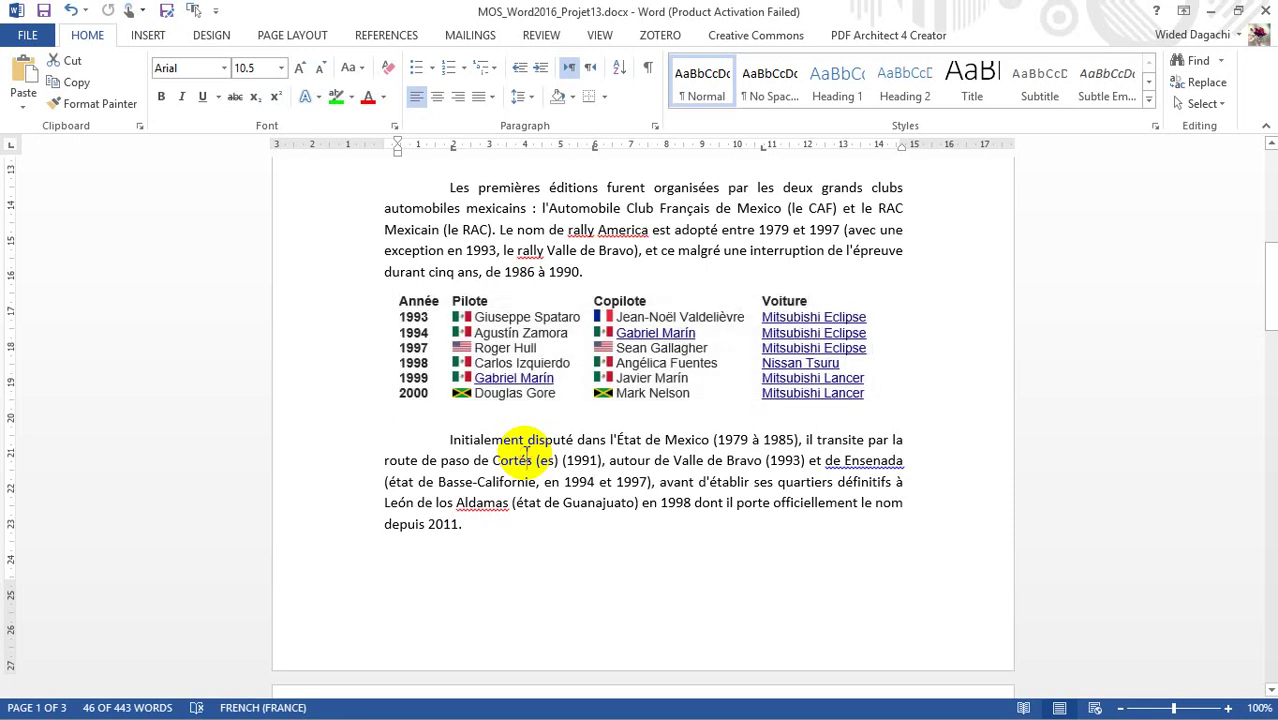
scroll(525, 452, down, 12)
- Highlight the 'Tâche 2 :' label in green
scroll(490, 456, down, 14)
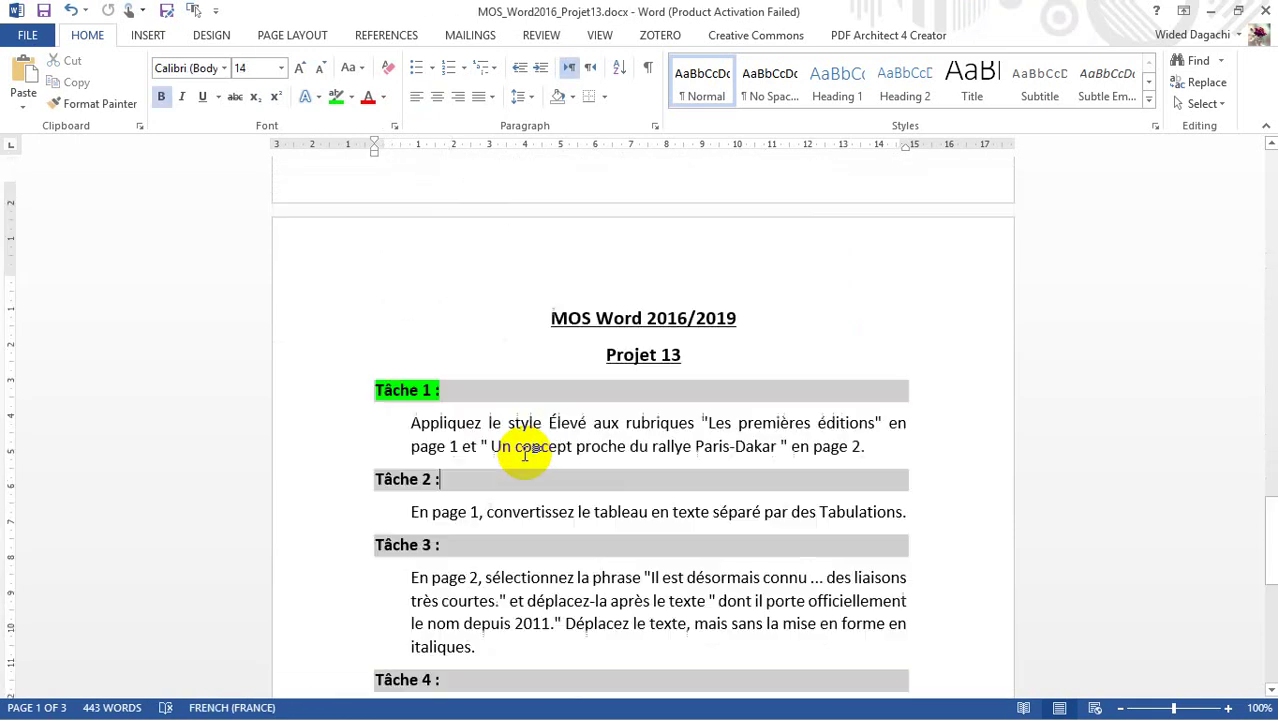
scroll(462, 460, down, 1)
drag(443, 448, 376, 448)
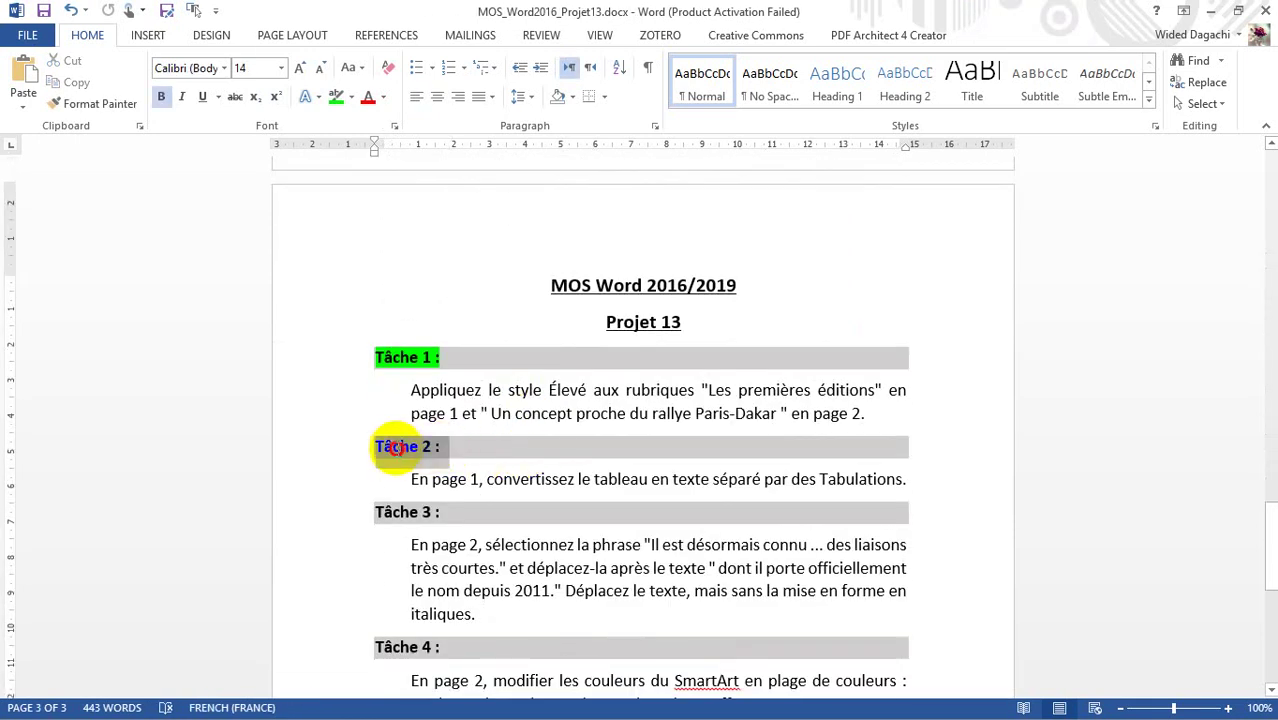
click(333, 100)
- Select the quoted phrase 'Il est désormais connu' in the Tâche 3 text
click(449, 566)
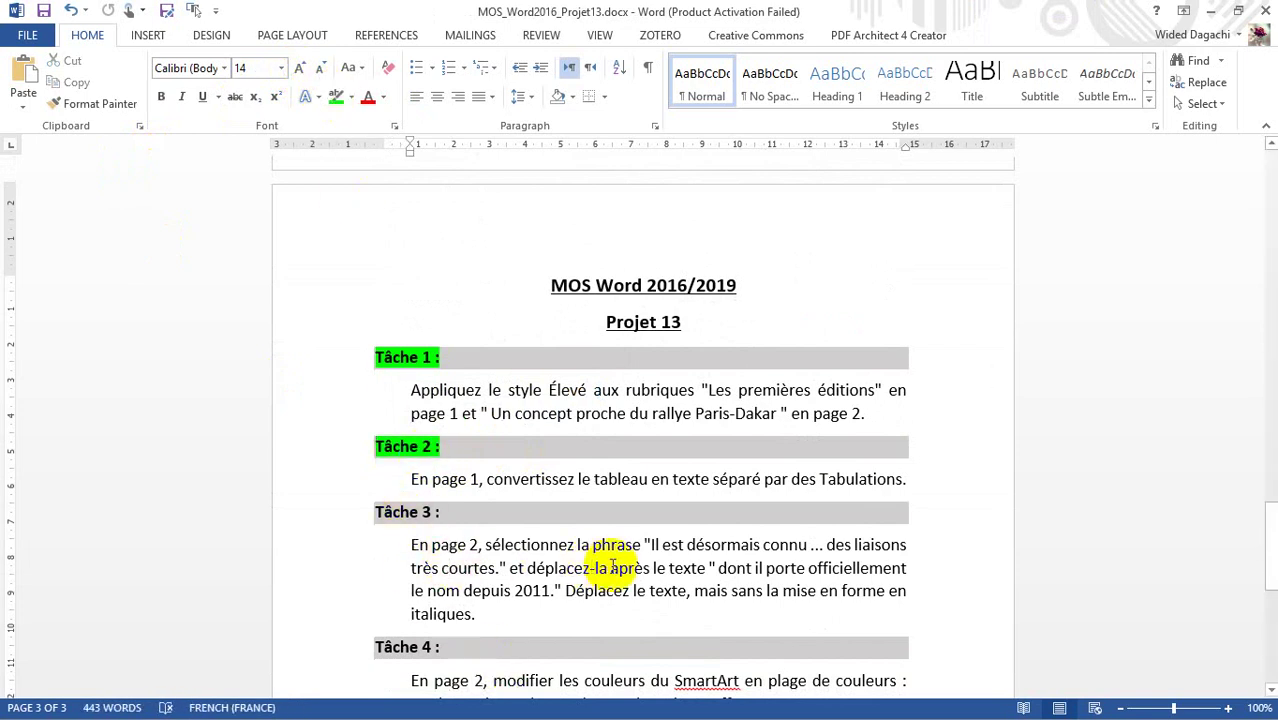
click(655, 545)
drag(655, 545, 810, 553)
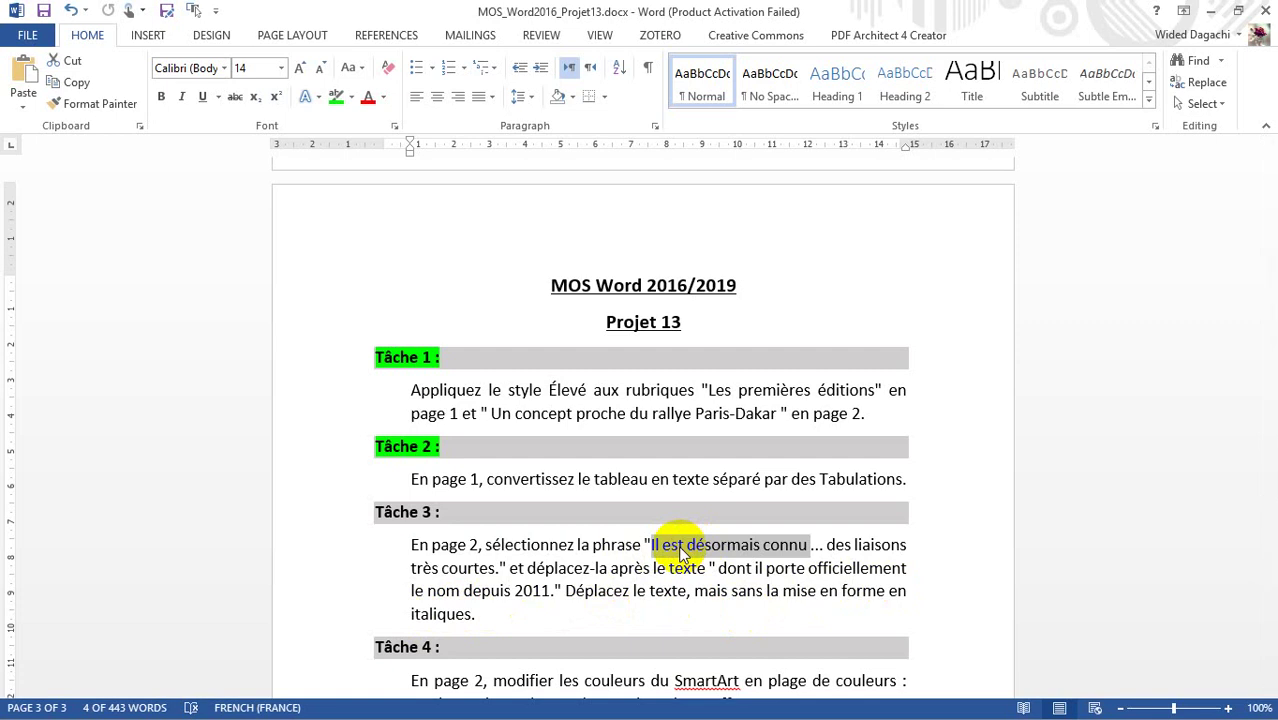
- Move the italic 'Il est désormais connu…' sentence after 'depuis 2011.', keeping text only
key(Down)
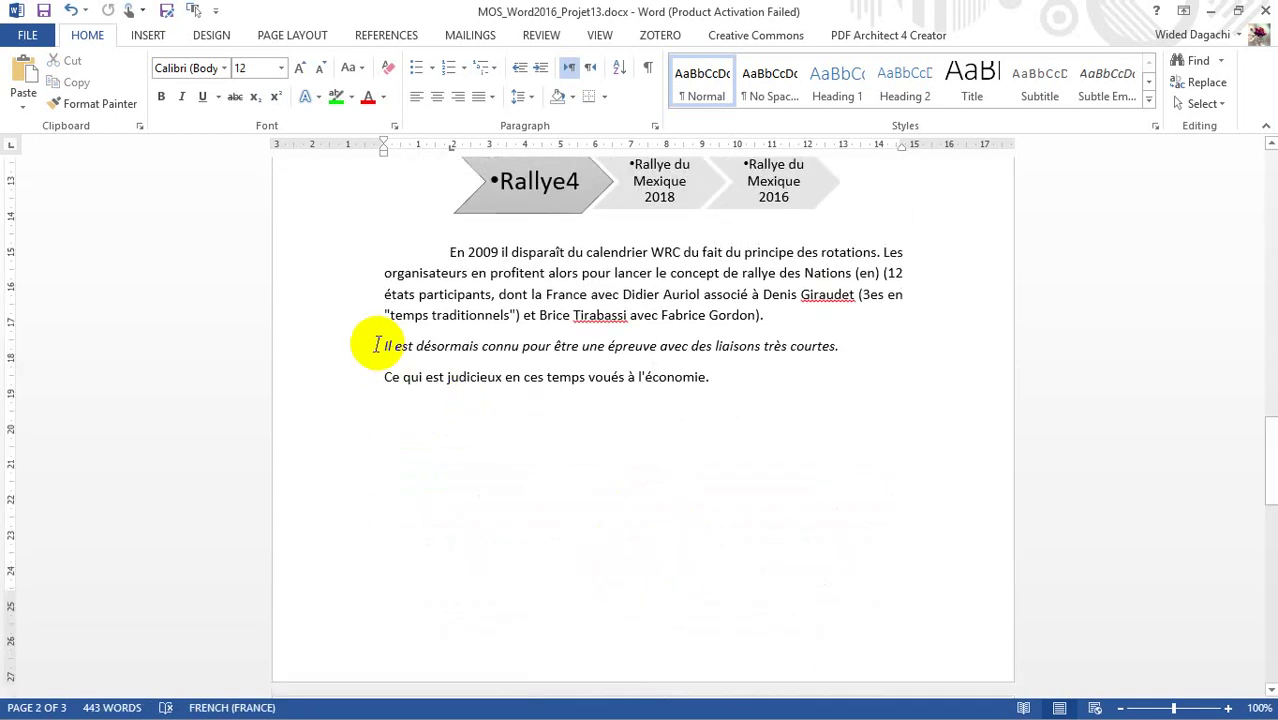
drag(378, 346, 836, 349)
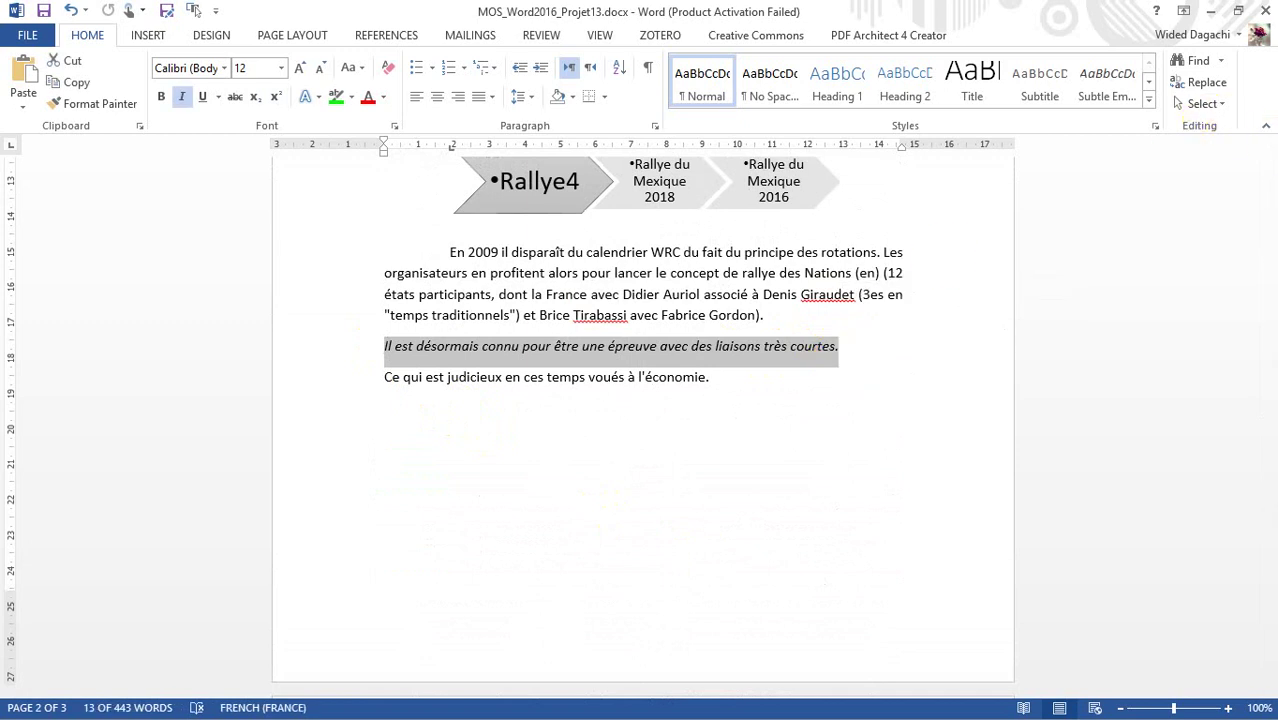
click(1270, 146)
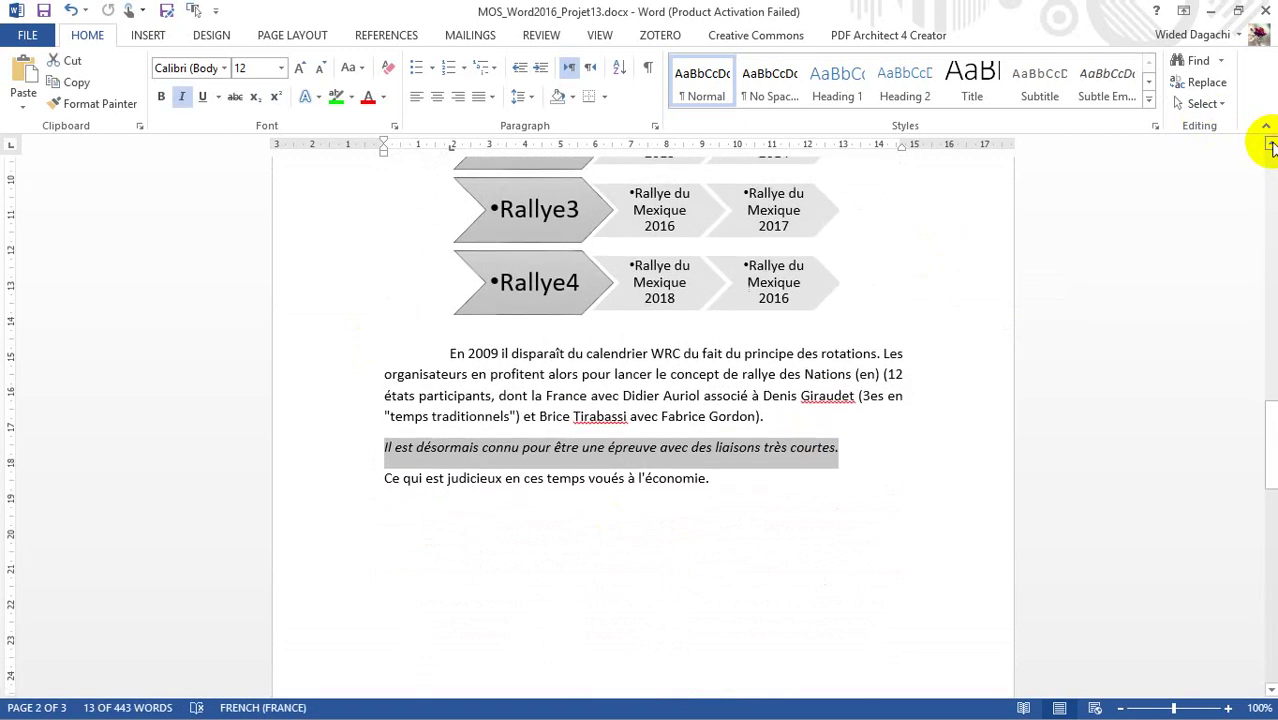
drag(1270, 146, 1270, 146)
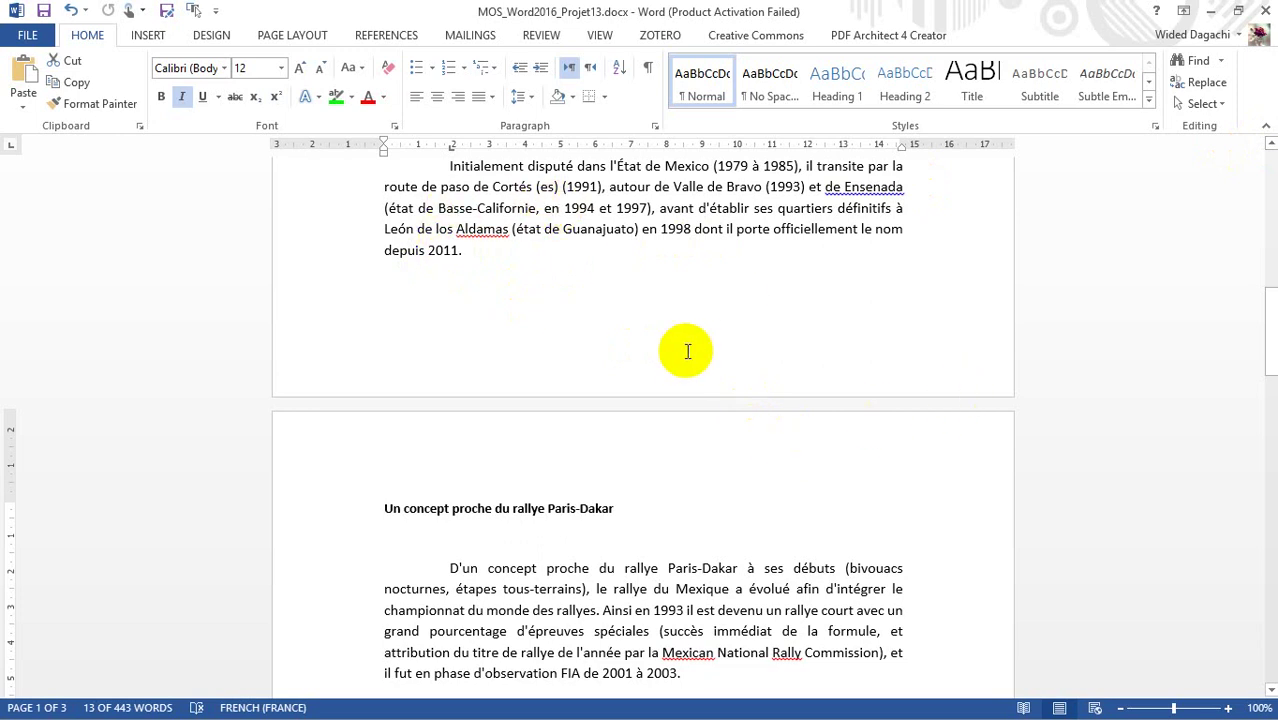
drag(1270, 362, 1271, 470)
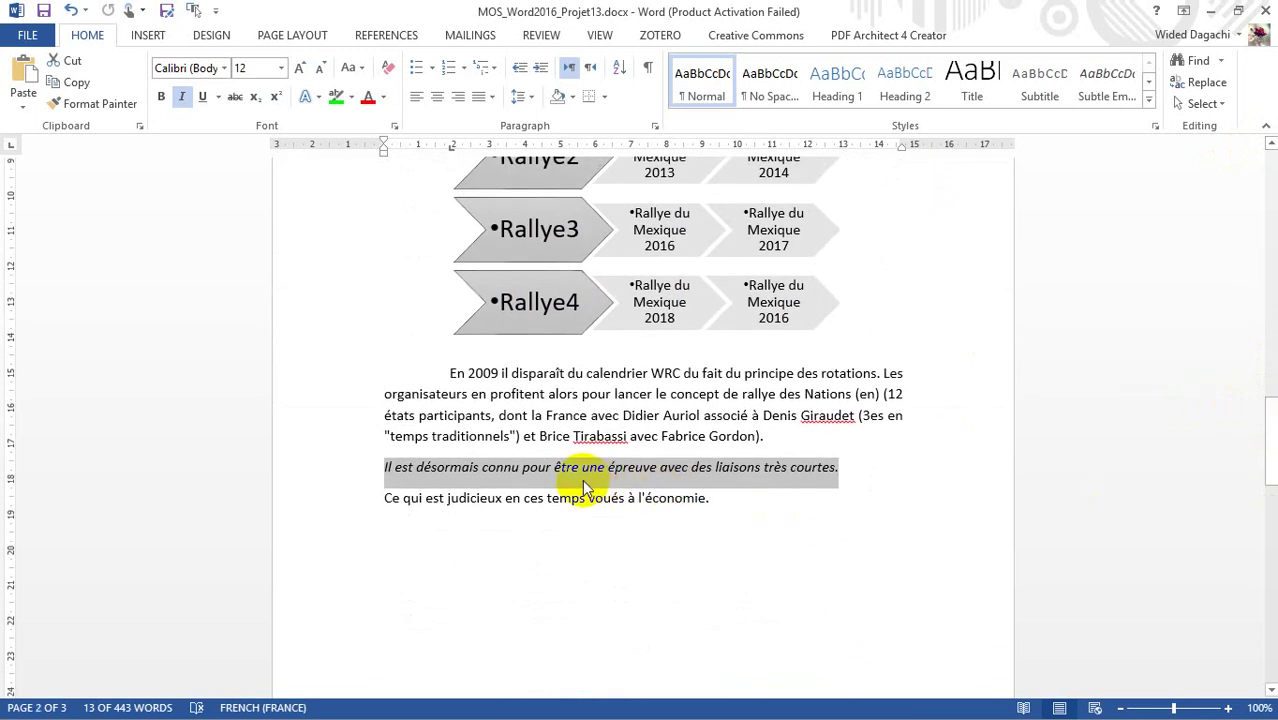
drag(510, 475, 522, 155)
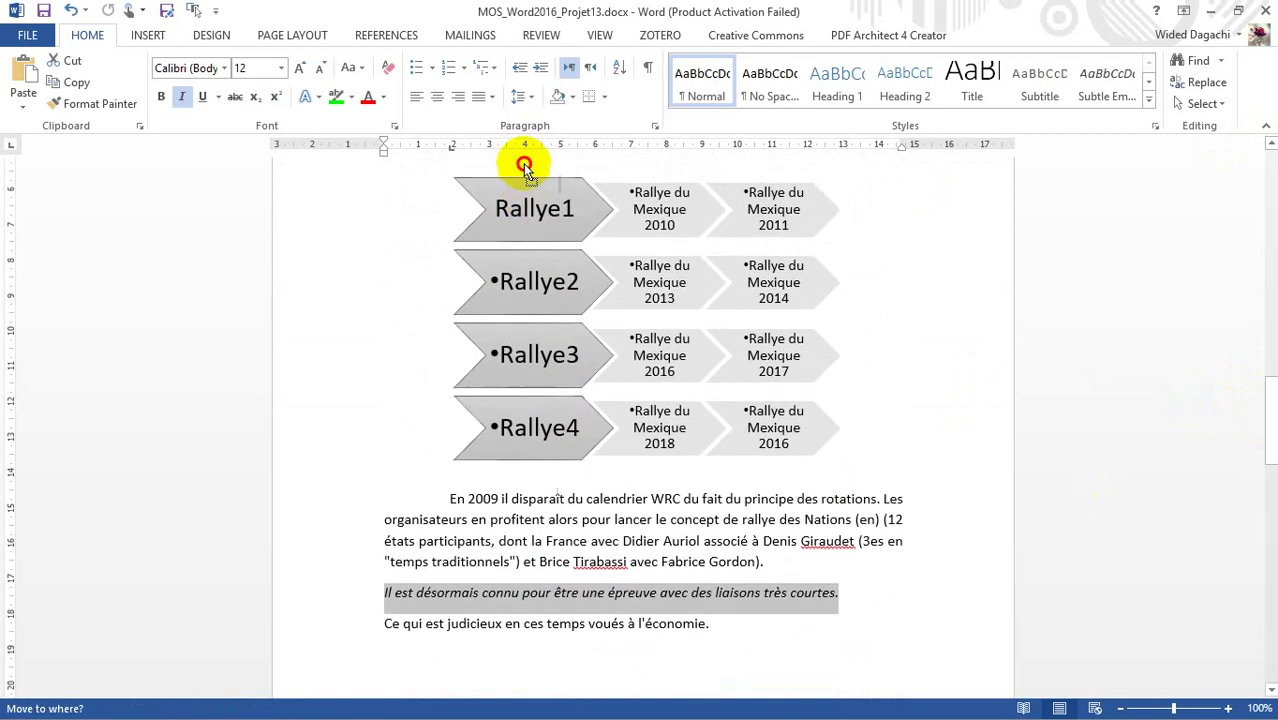
mouse_move(522, 155)
mouse_down()
mouse_move(487, 625)
mouse_move(491, 612)
mouse_up()
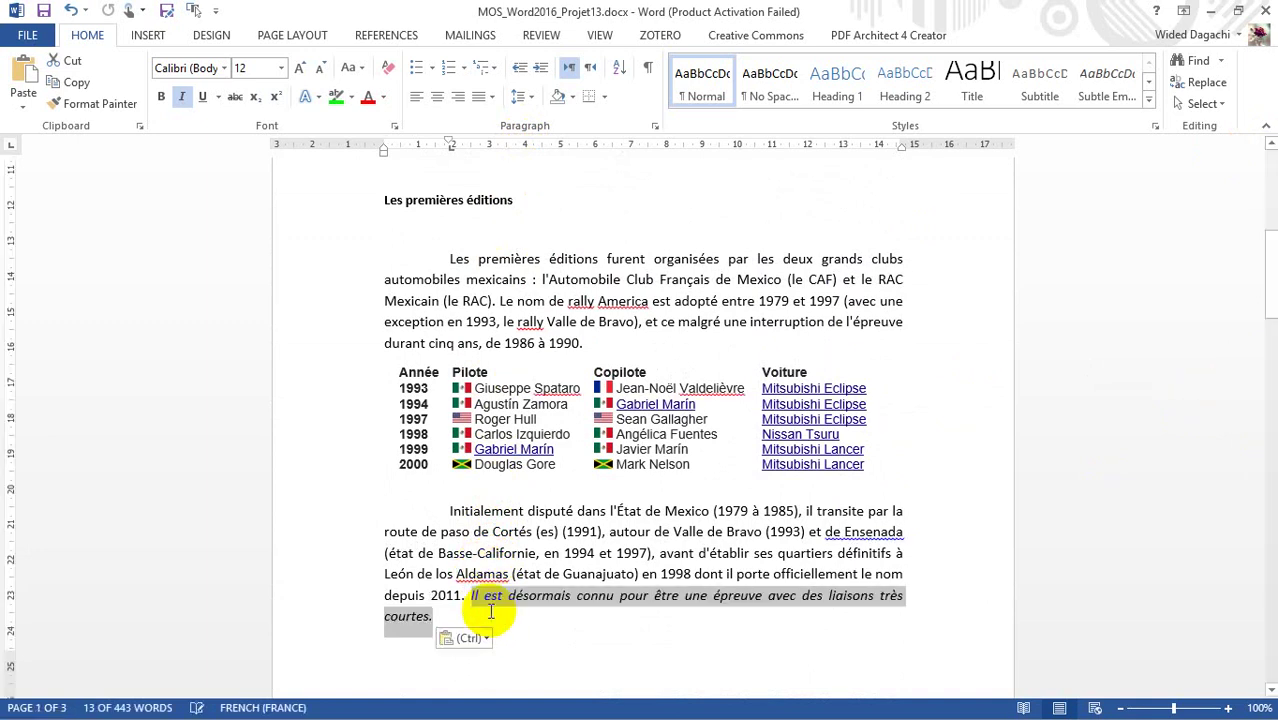
click(479, 638)
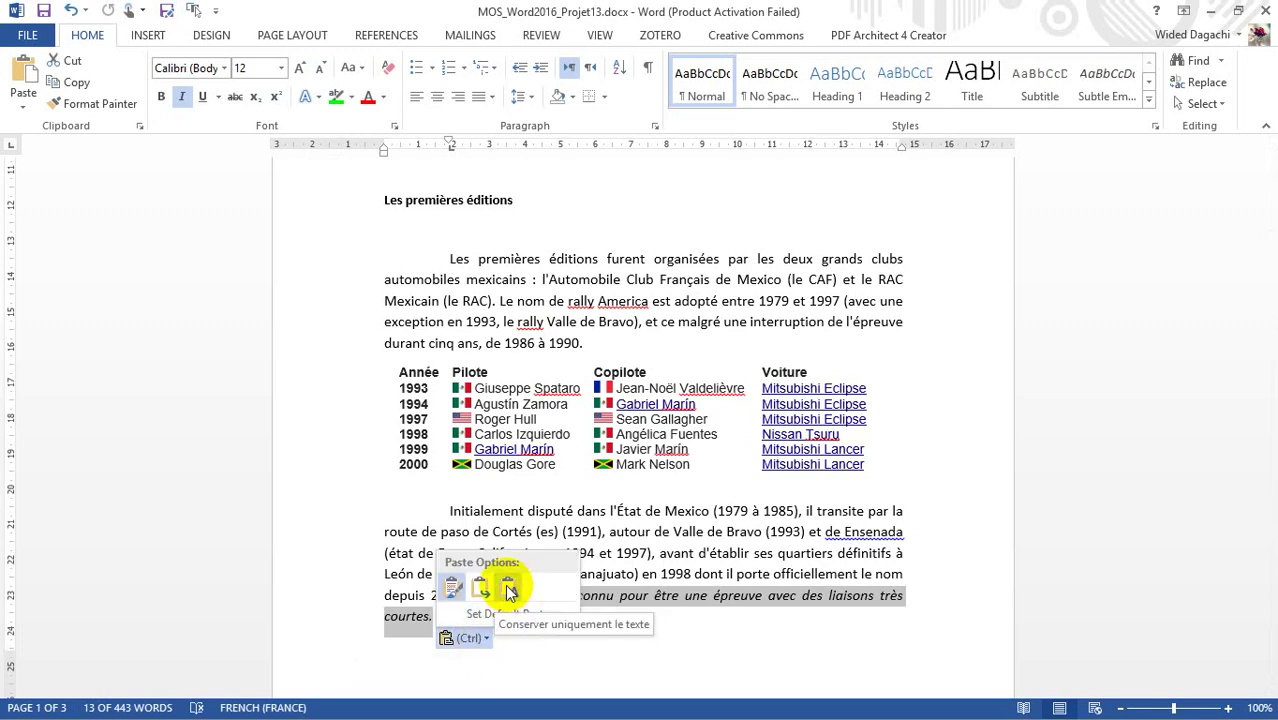
click(509, 591)
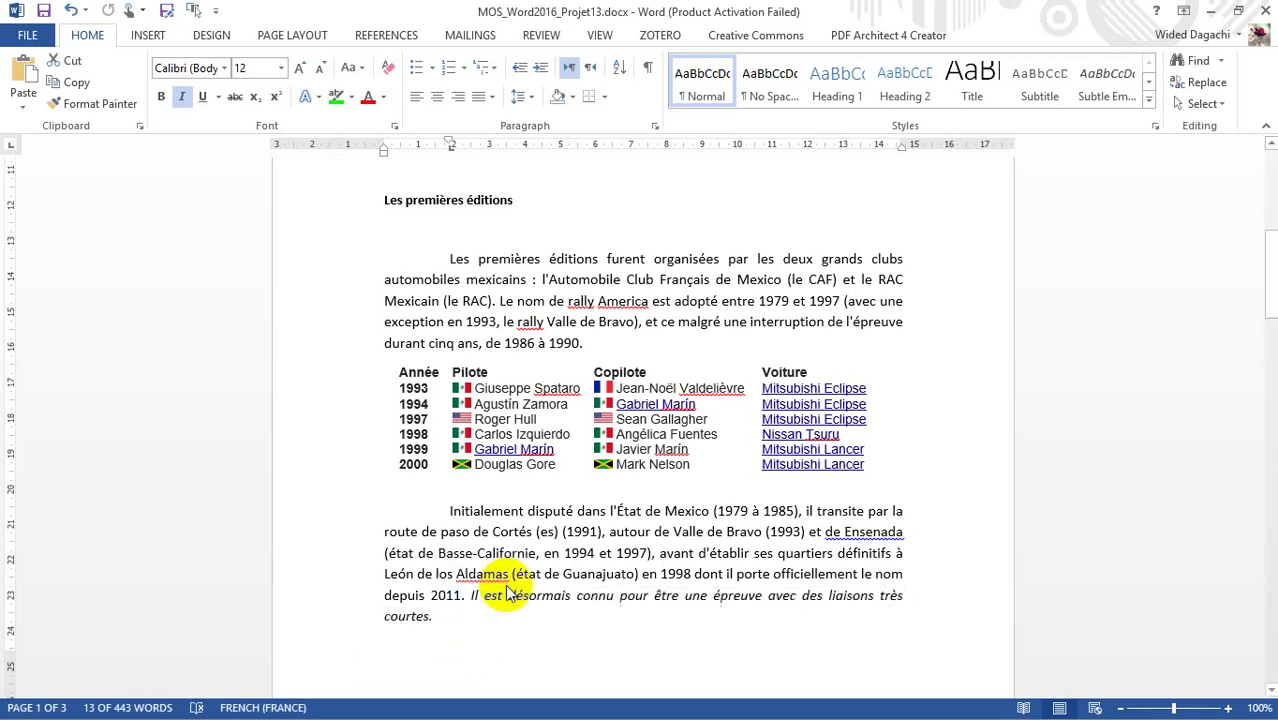
click(533, 616)
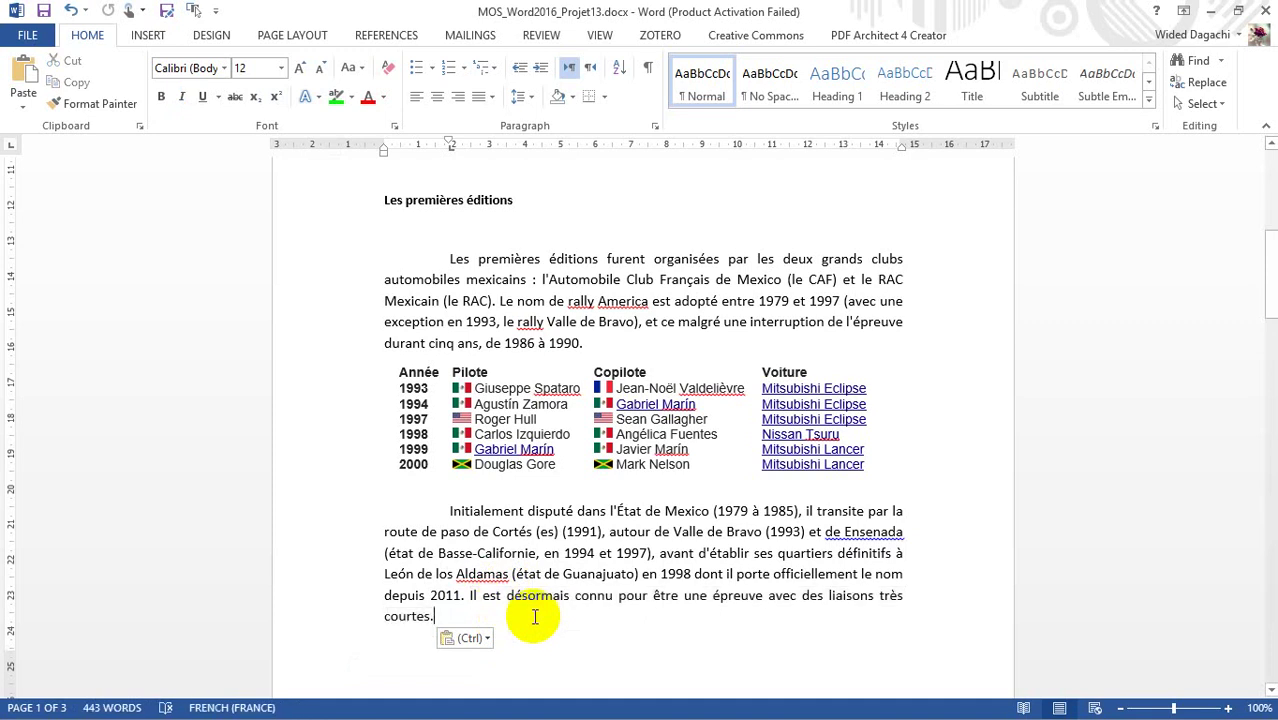
scroll(533, 616, down, 10)
- Highlight the 'Tâche 3 :' label in green
scroll(533, 616, down, 10)
scroll(533, 616, down, 10)
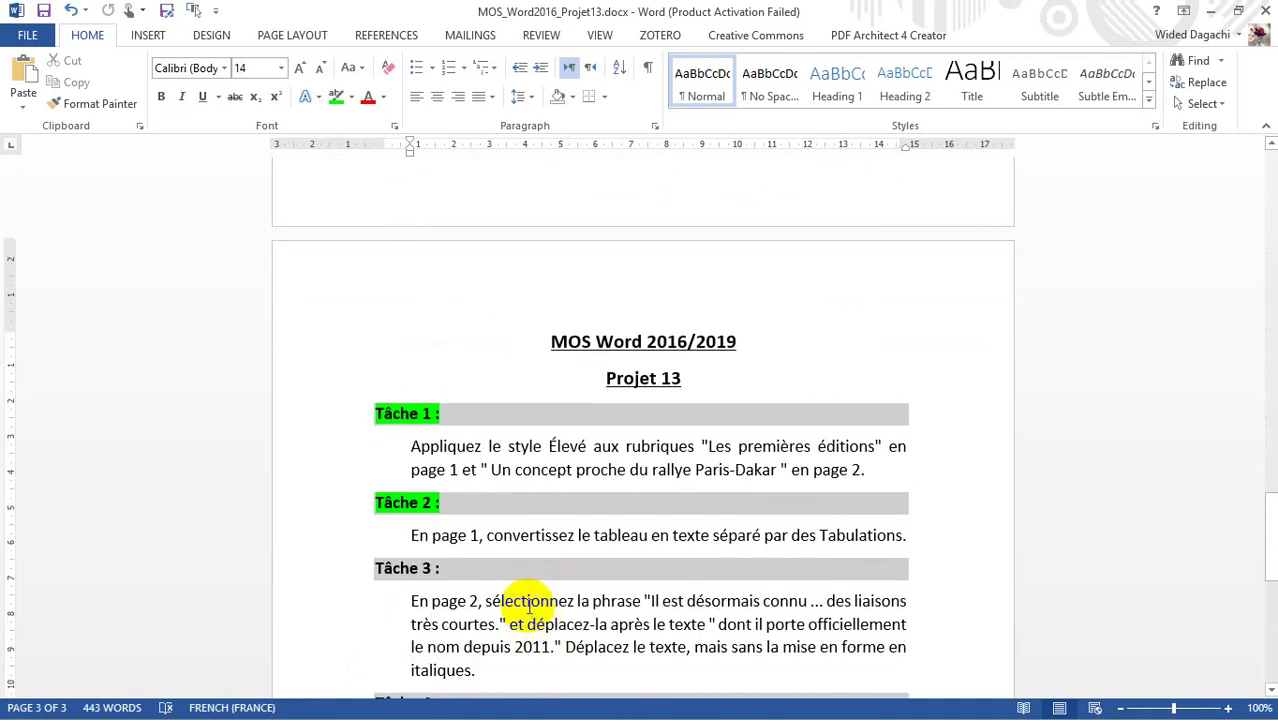
double_click(396, 568)
click(396, 568)
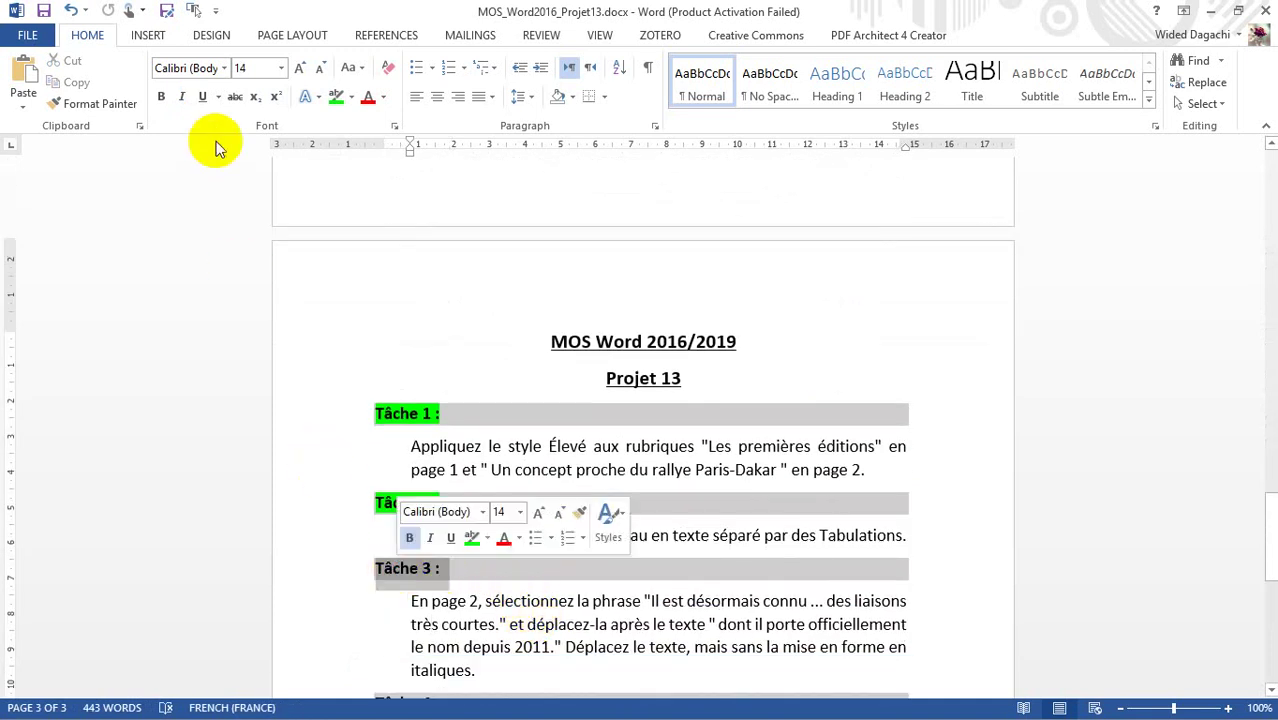
click(336, 96)
- Read Tâche 4, then return to the Rallye SmartArt diagram on page 2
key(ctrl+End)
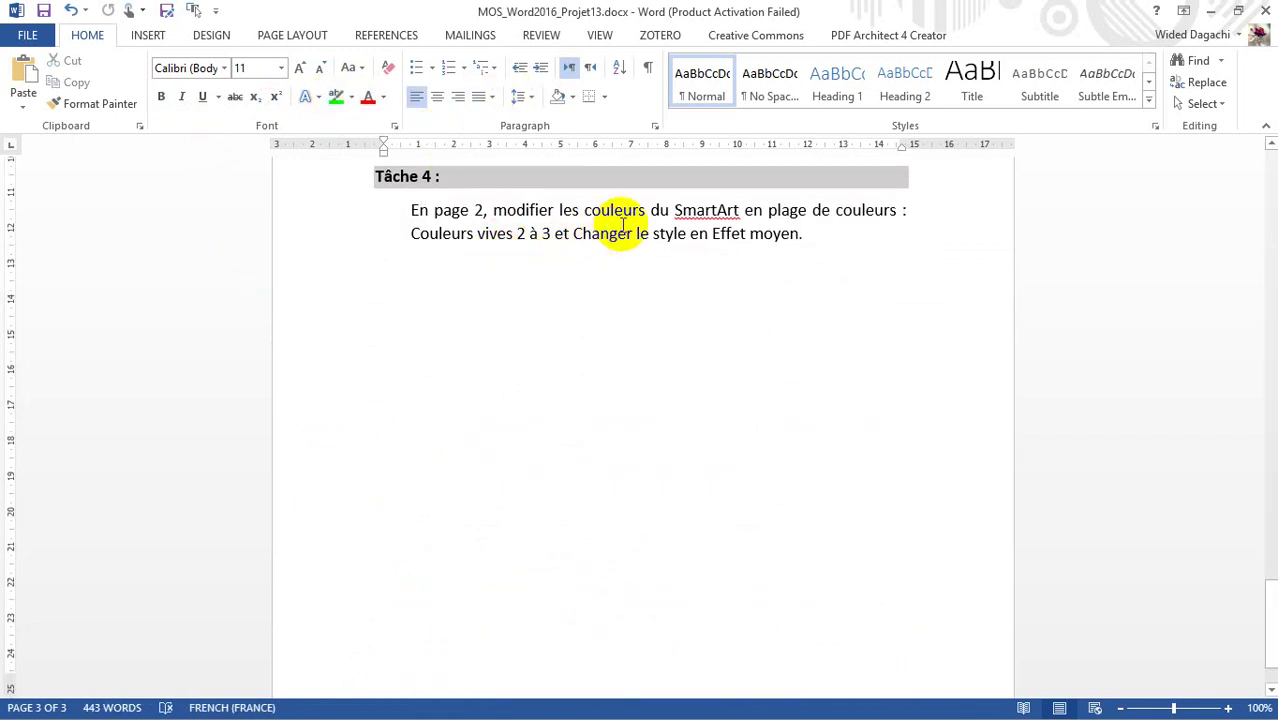
click(745, 209)
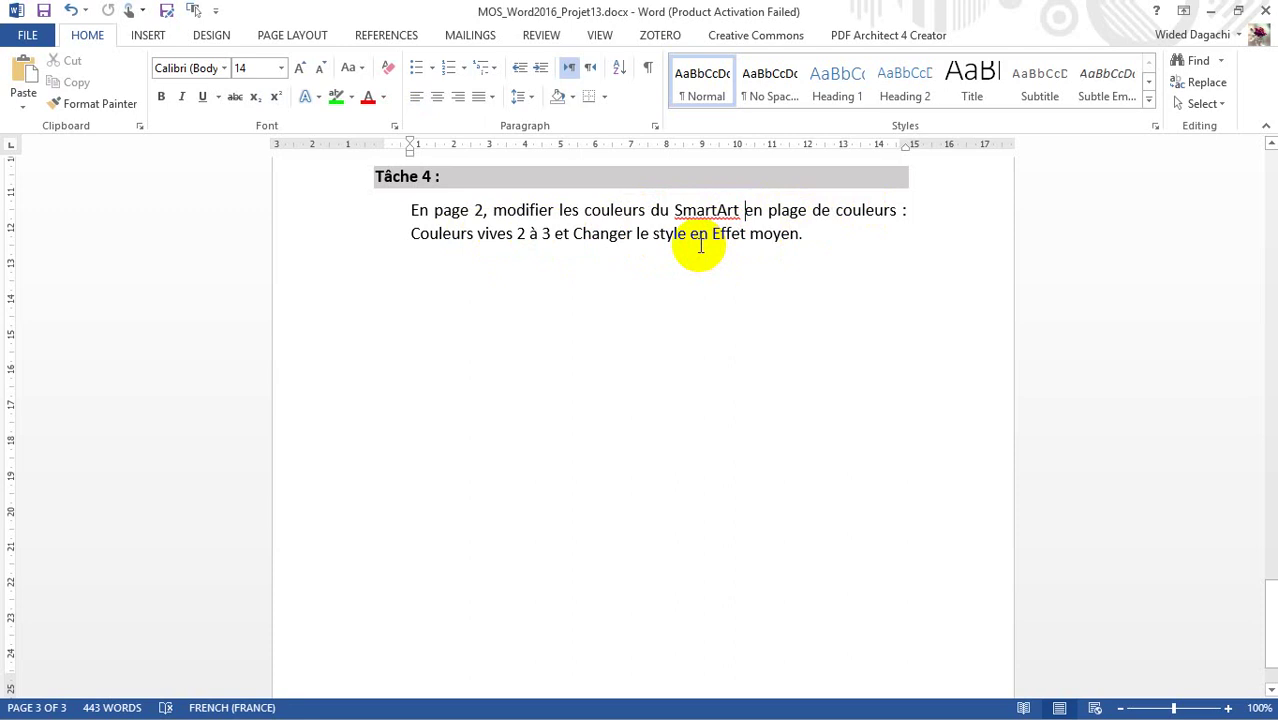
key(shift+F5)
key(shift+F5)
key(shift+F5)
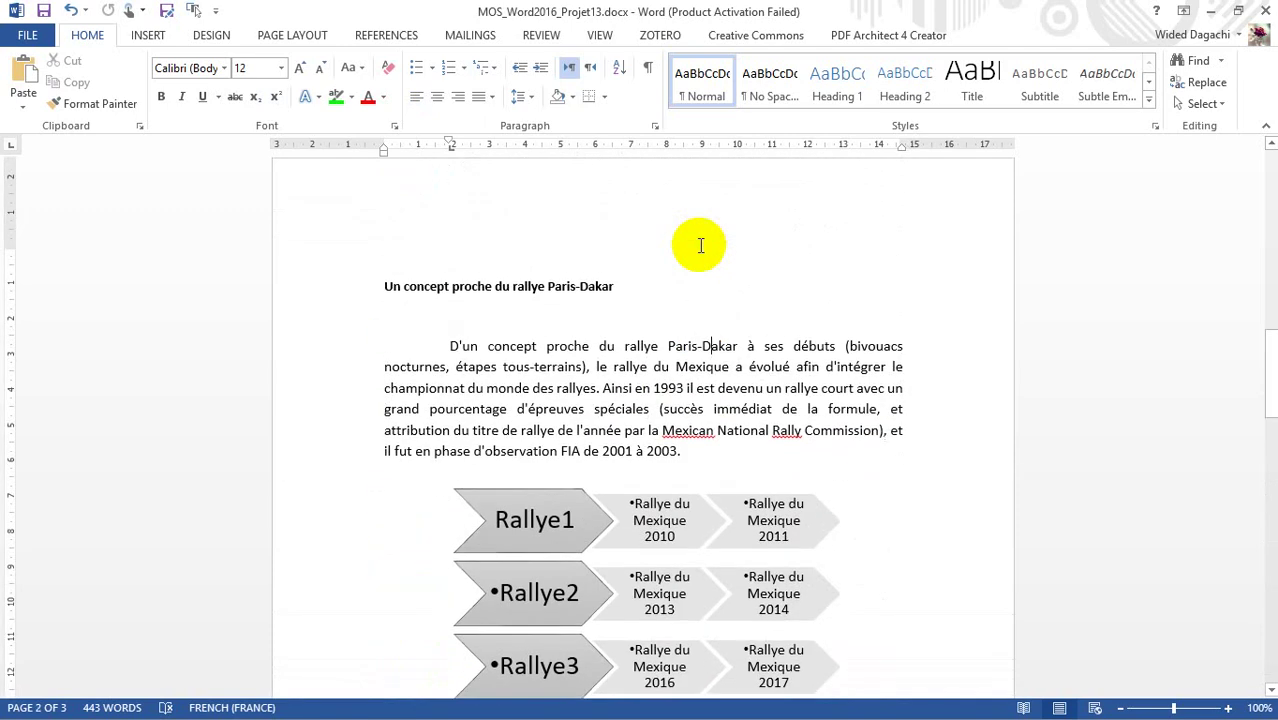
- Recolor the Rallye SmartArt with Couleurs vives 2 à 3 and apply the Effet moyen style
click(466, 541)
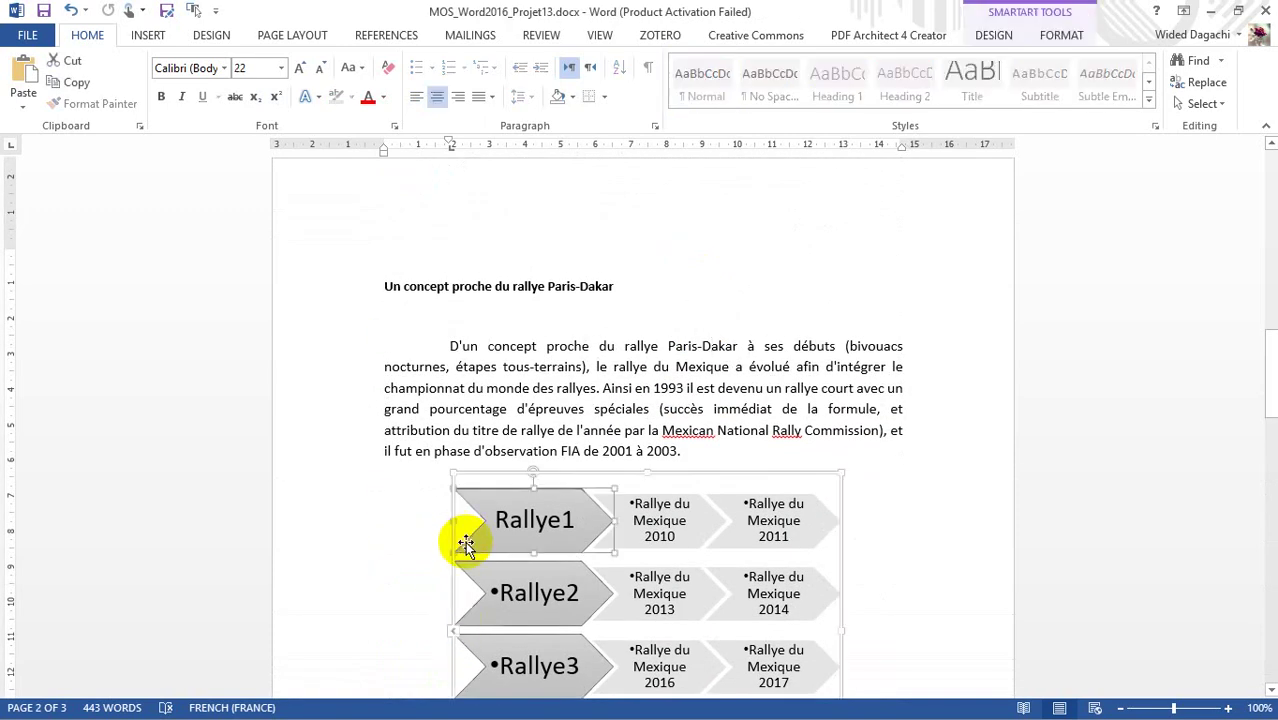
click(697, 466)
click(644, 490)
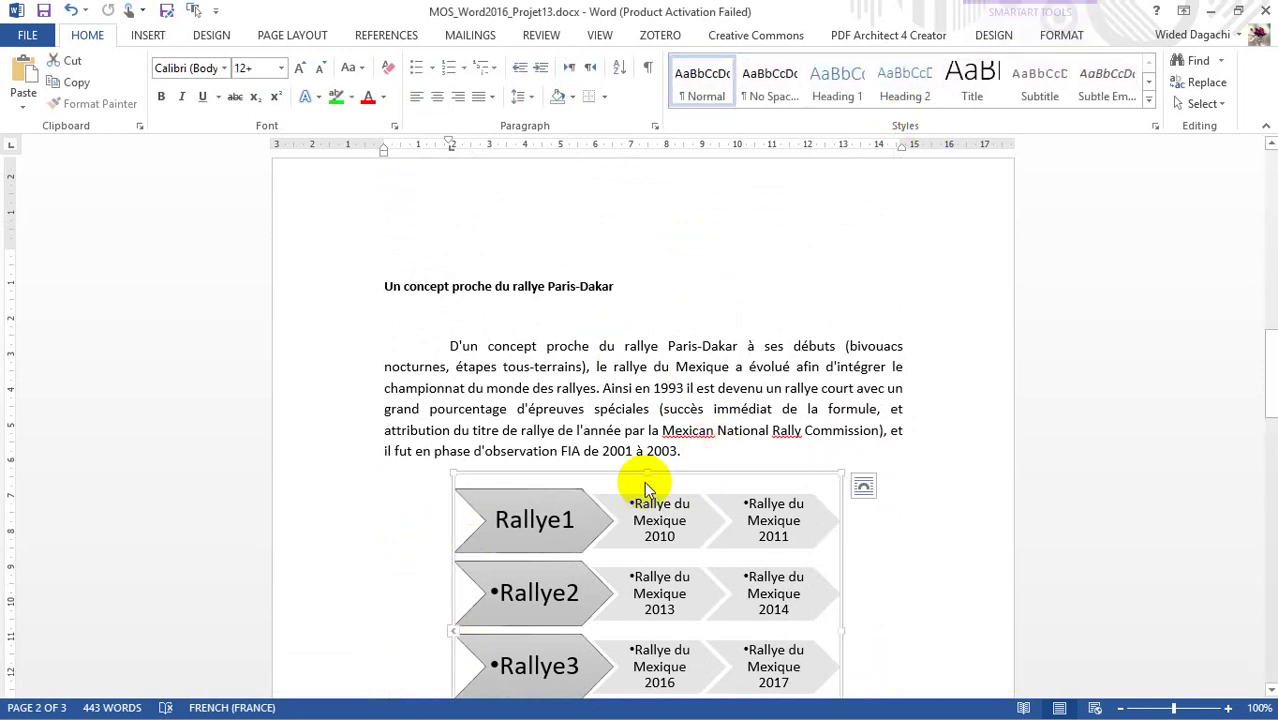
click(996, 42)
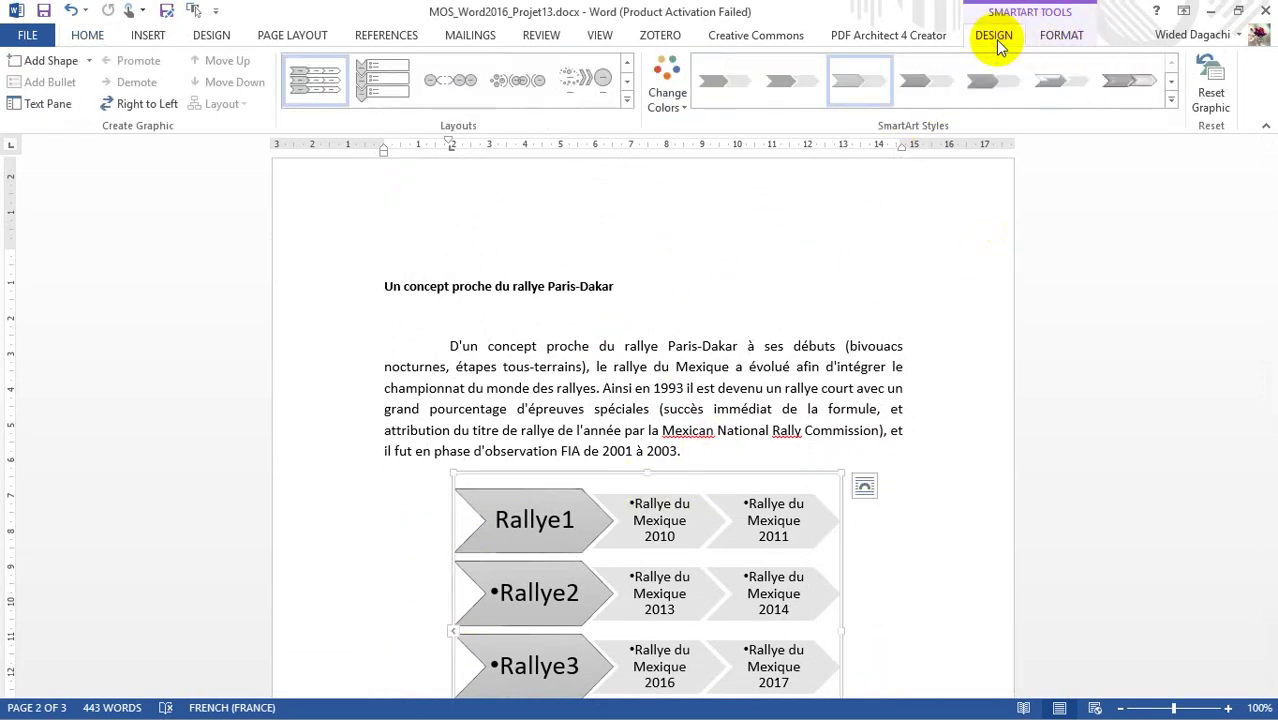
click(670, 104)
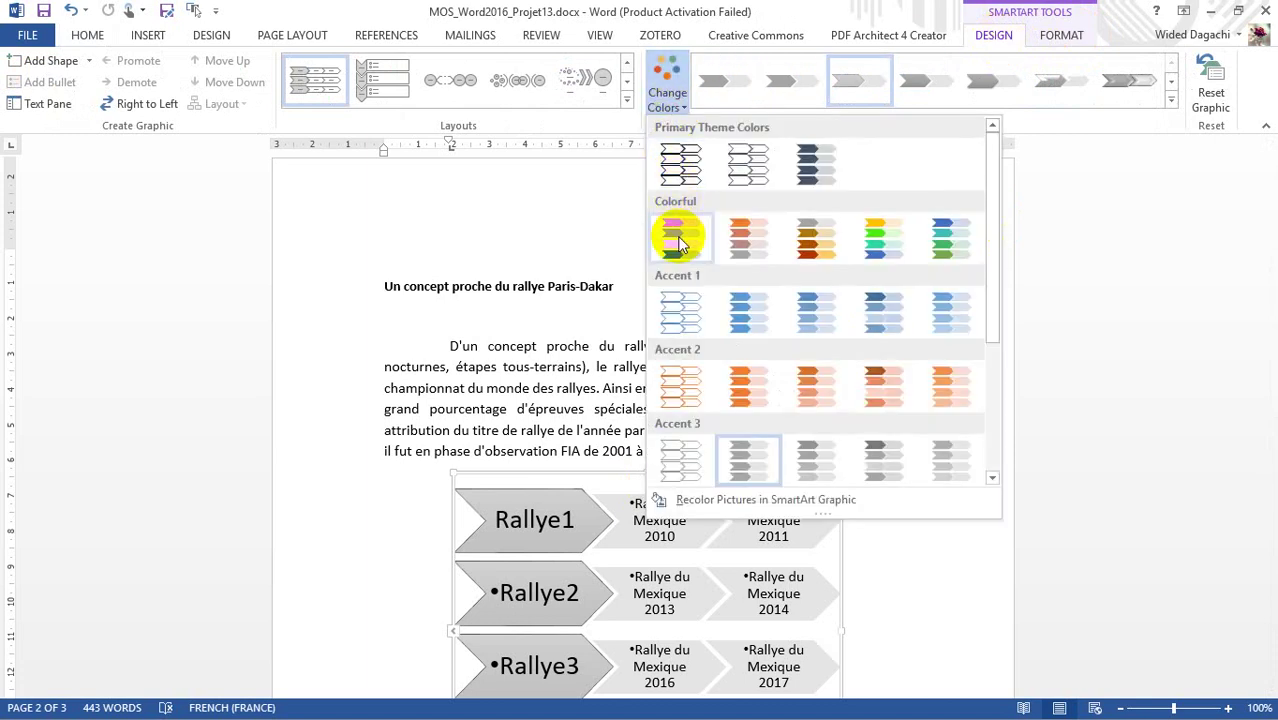
click(759, 247)
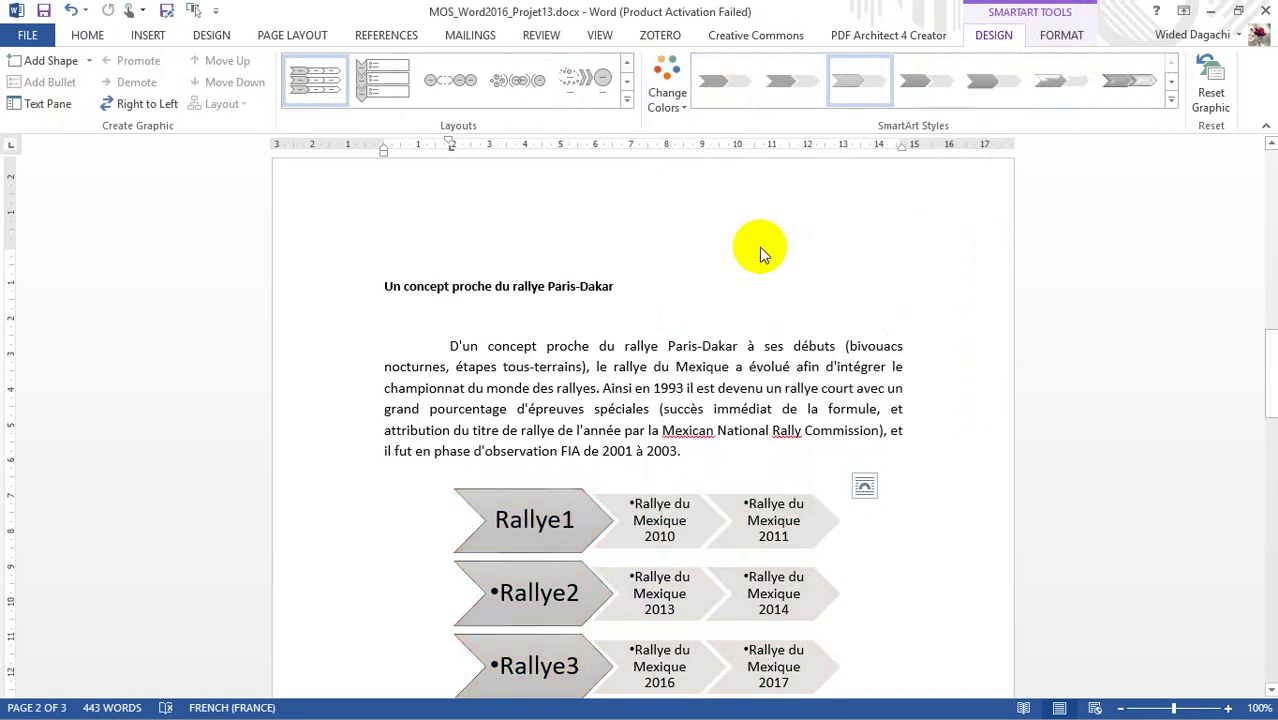
click(1174, 106)
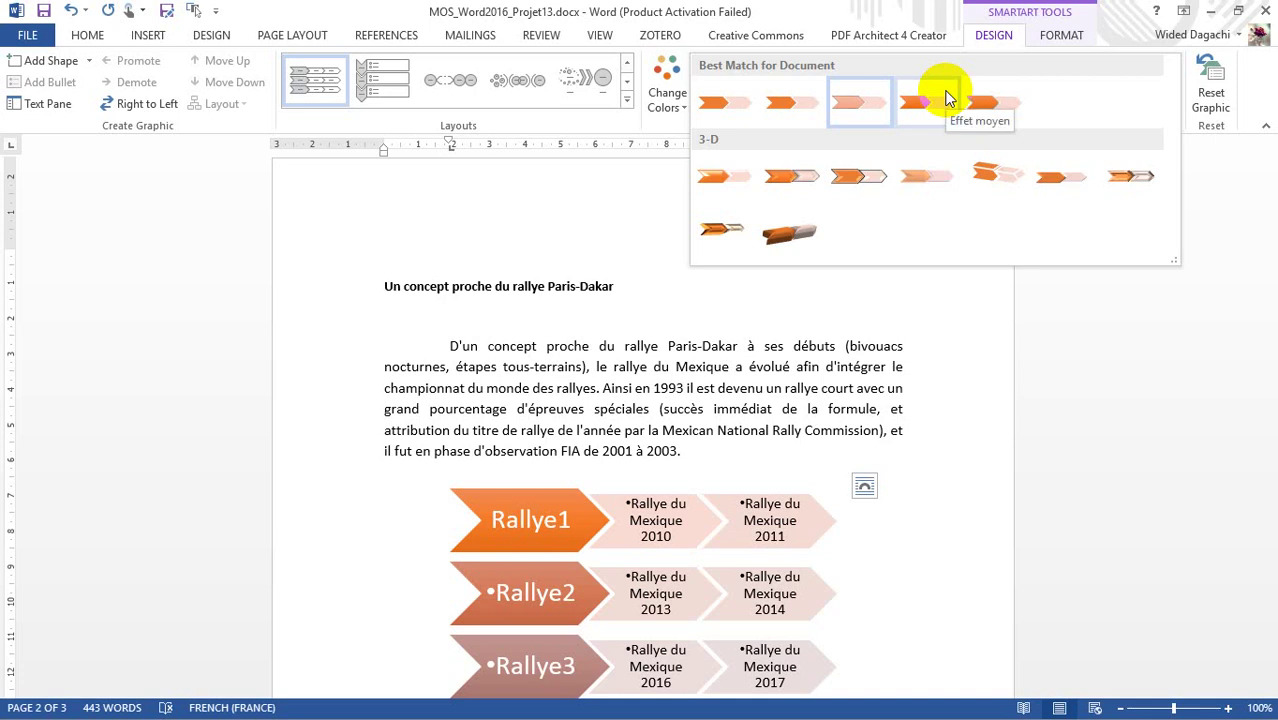
click(928, 112)
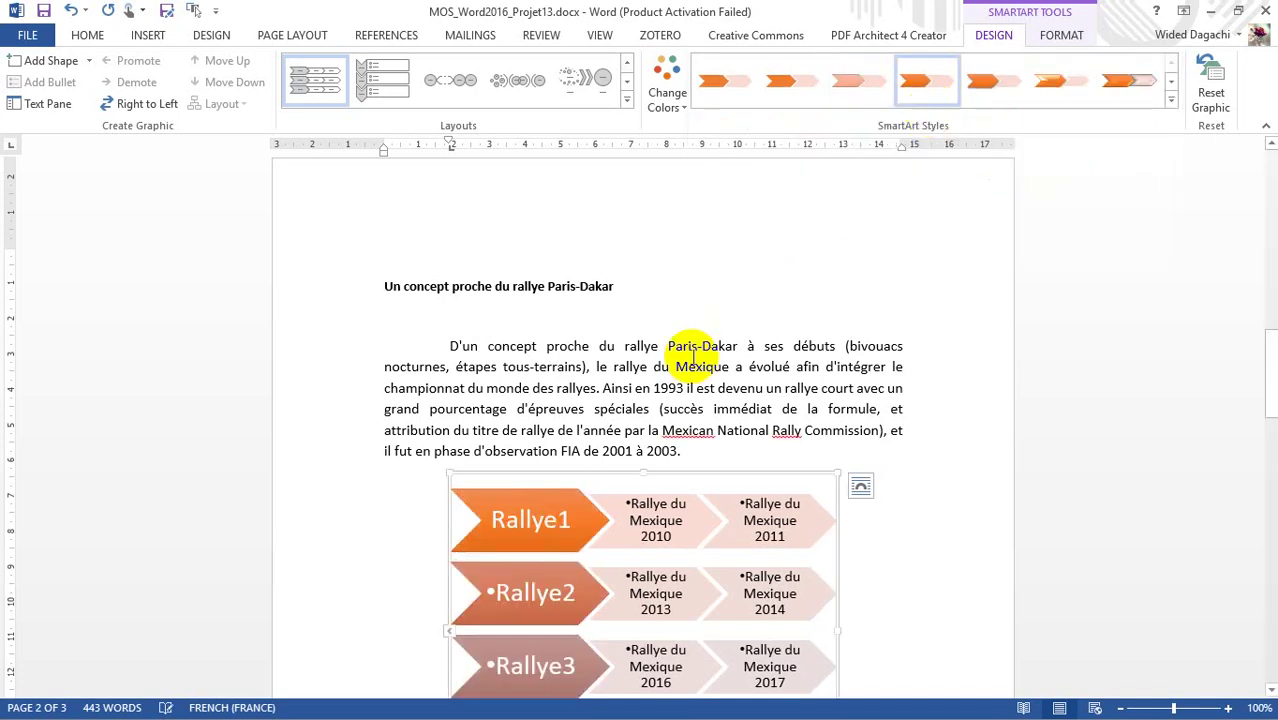
- Highlight the 'Tâche 4 :' label in green, then return to the document top
key(ctrl+End)
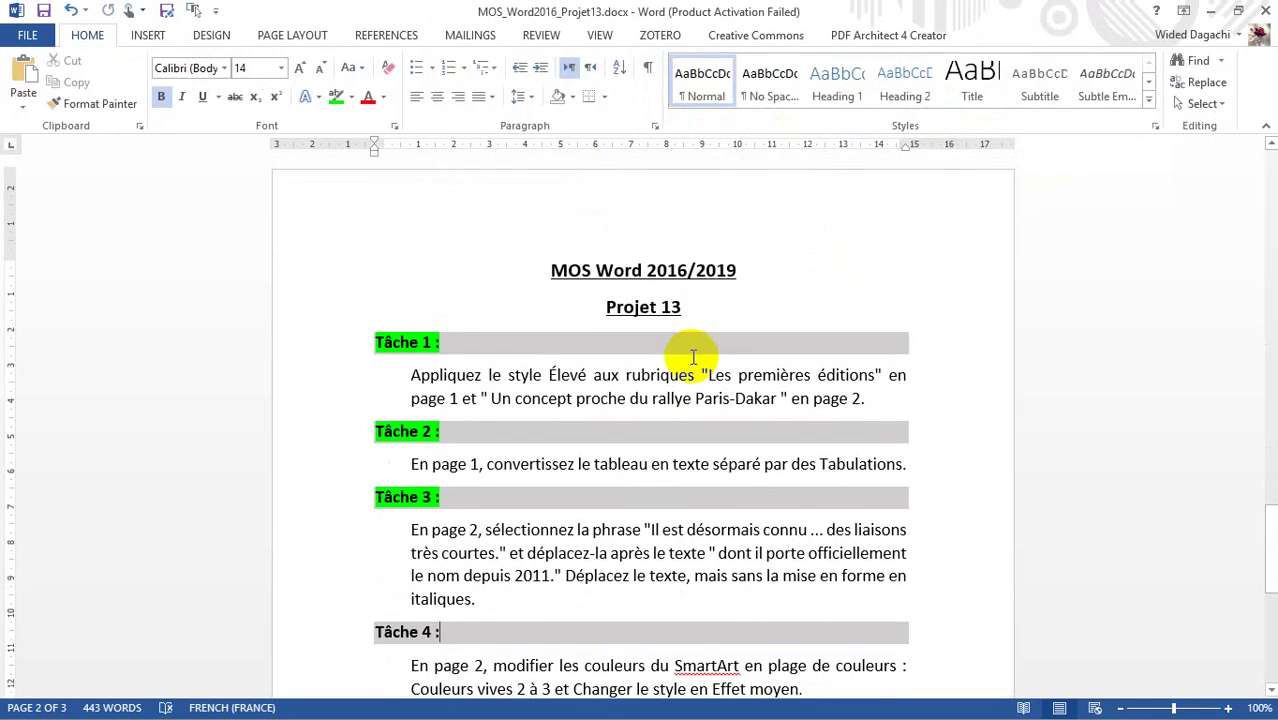
key(Up)
key(Up)
key(Up)
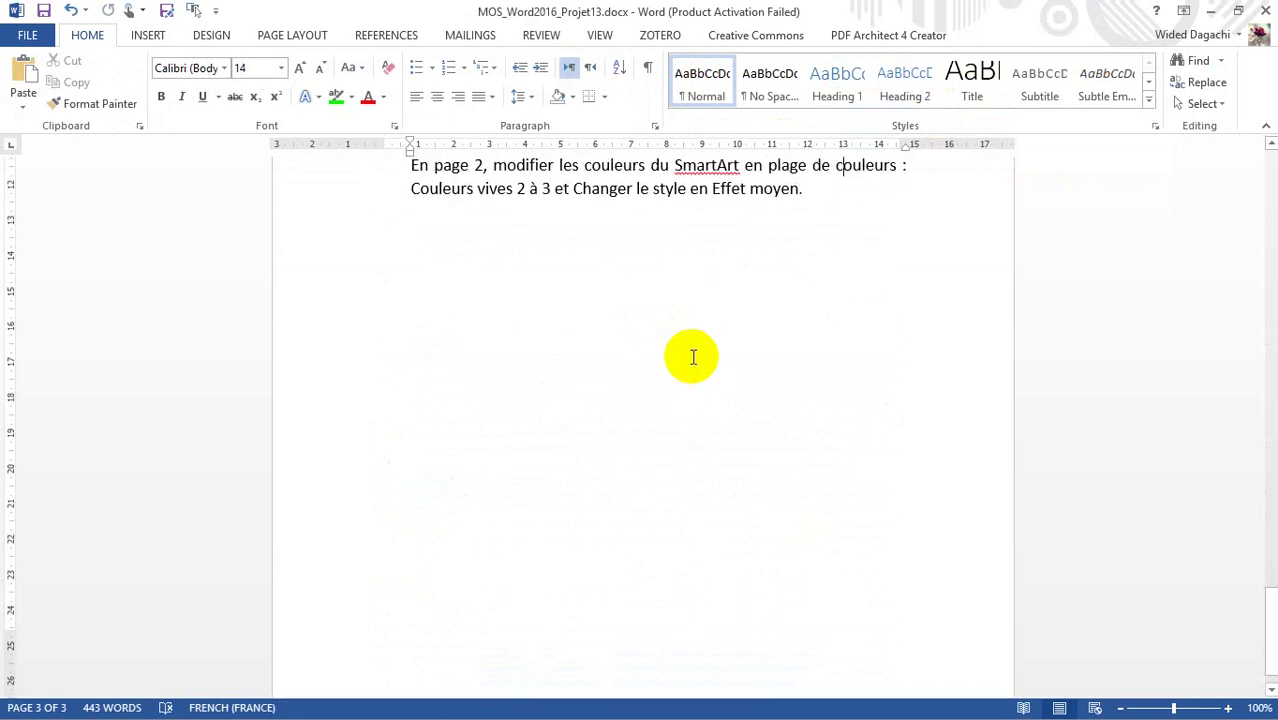
key(shift+Left)
key(shift+Left)
key(shift+Left)
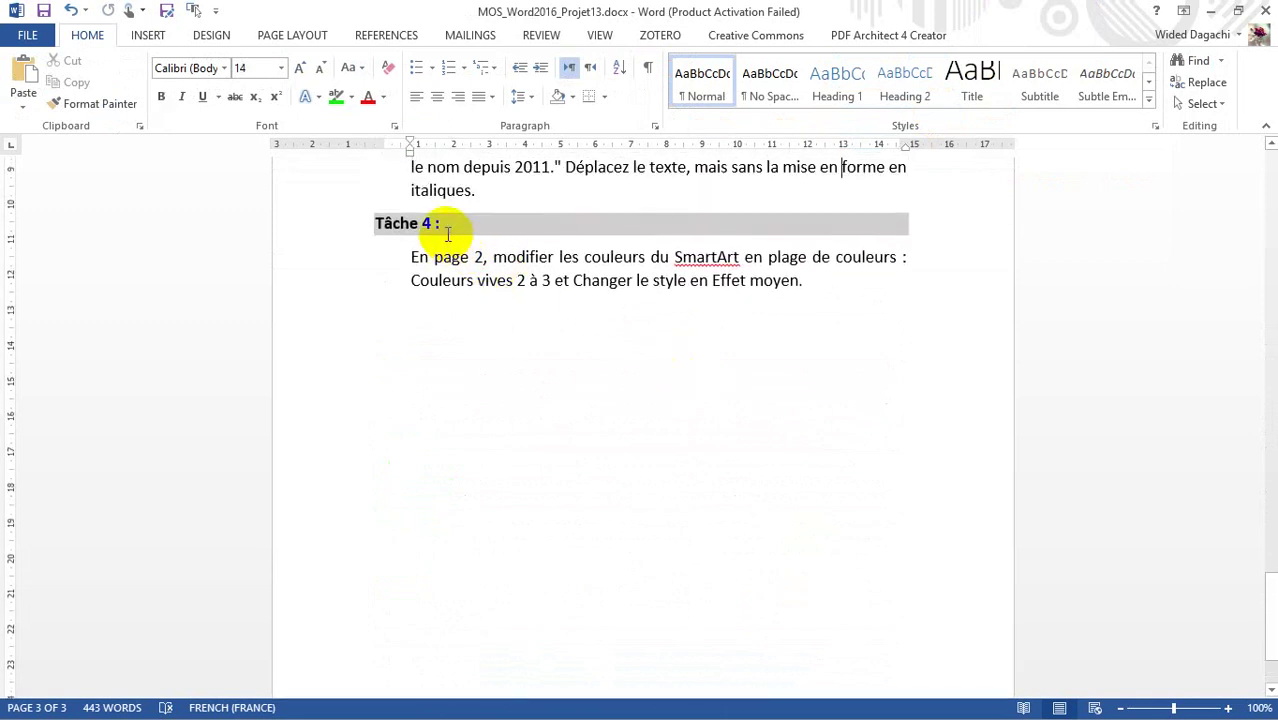
drag(441, 224, 378, 224)
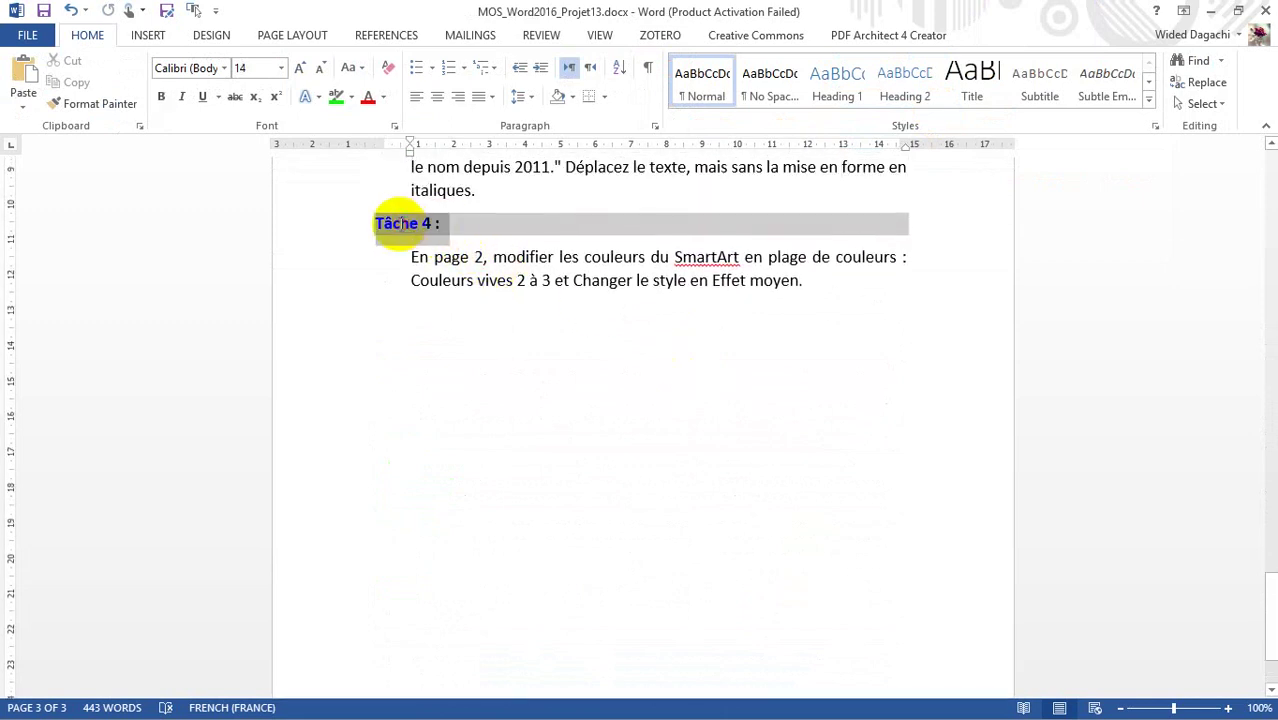
click(336, 97)
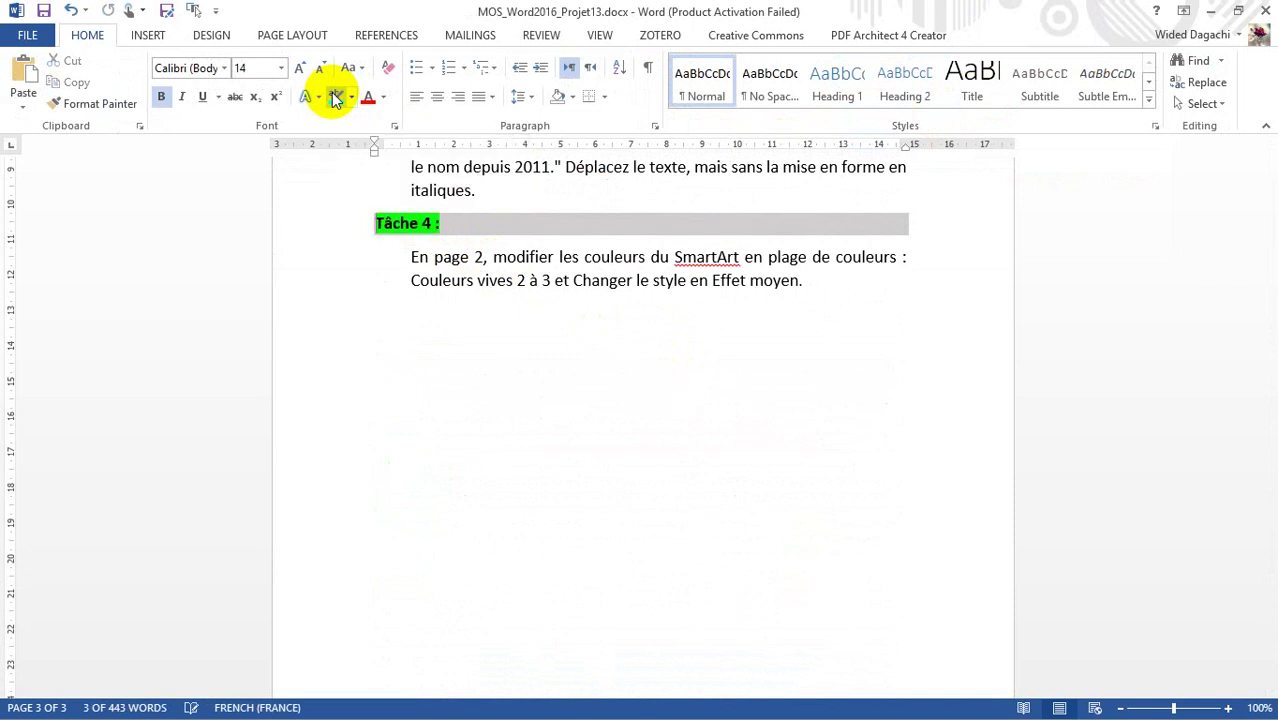
click(566, 354)
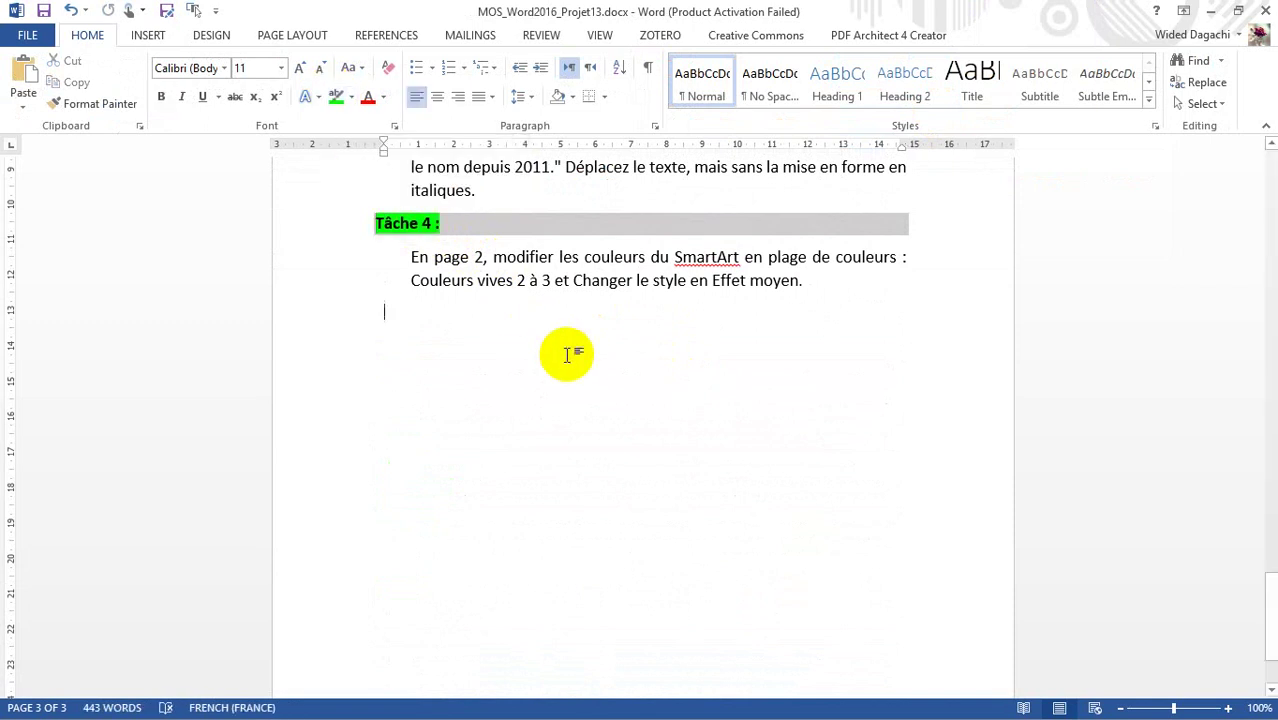
key(ctrl+Home)
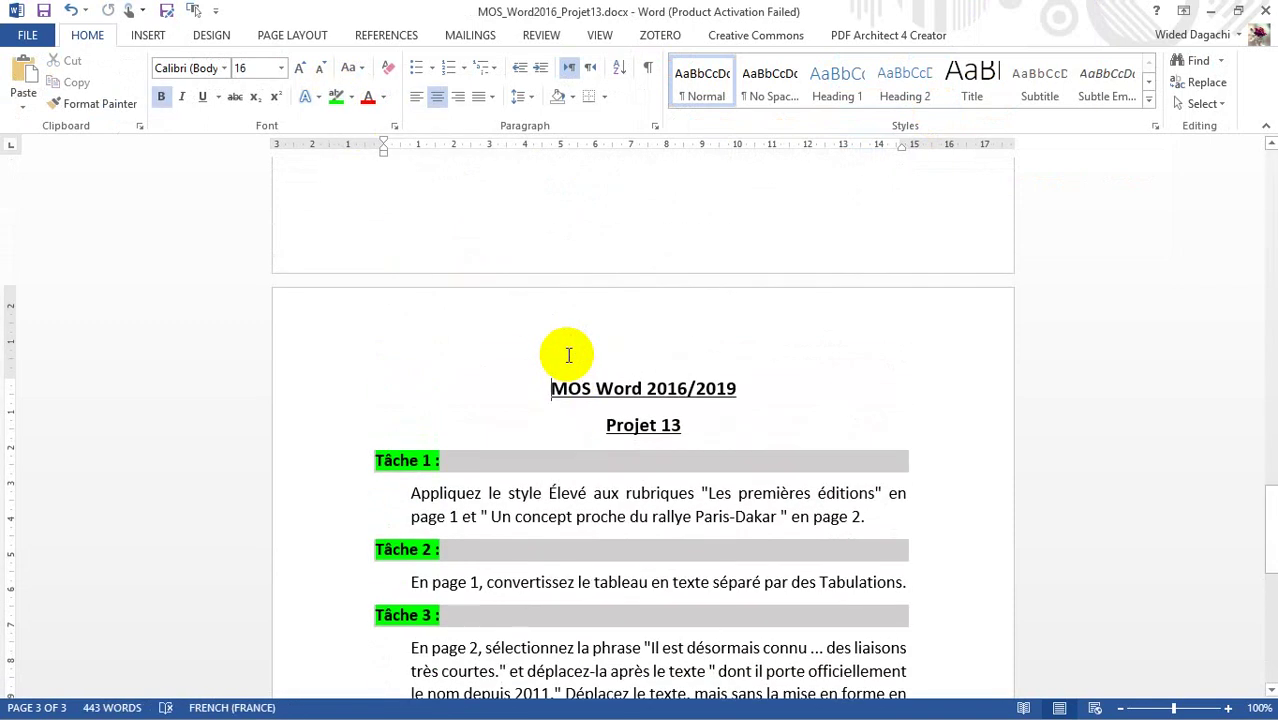
key(ctrl+Home)
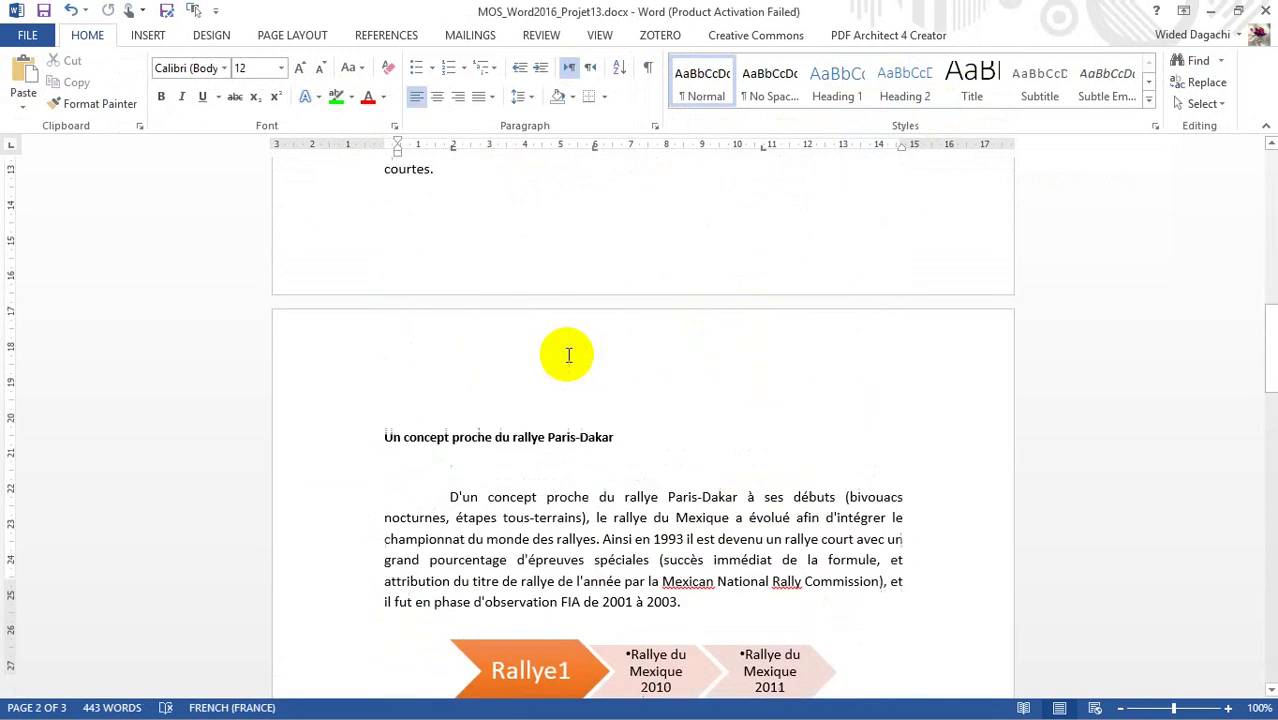
key(ctrl+Home)
key(Page_Down)
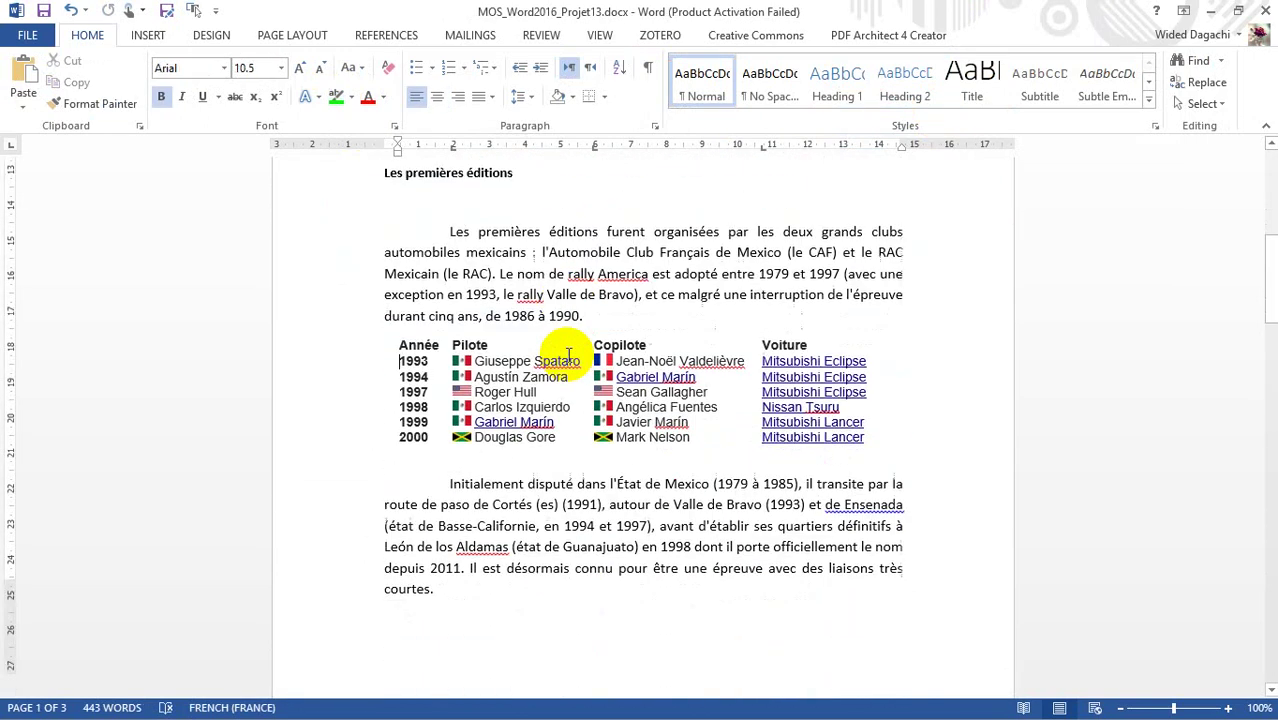
key(Page_Down)
key(Page_Down)
key(Page_Down)
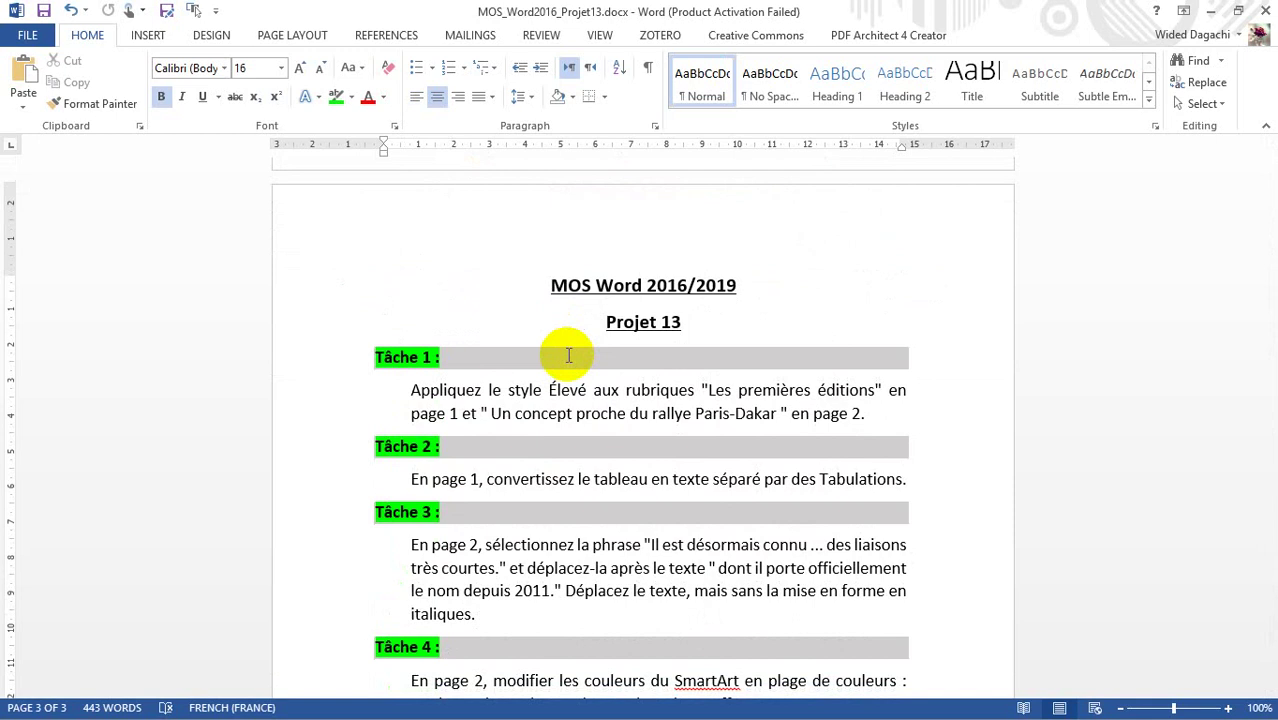
key(Page_Down)
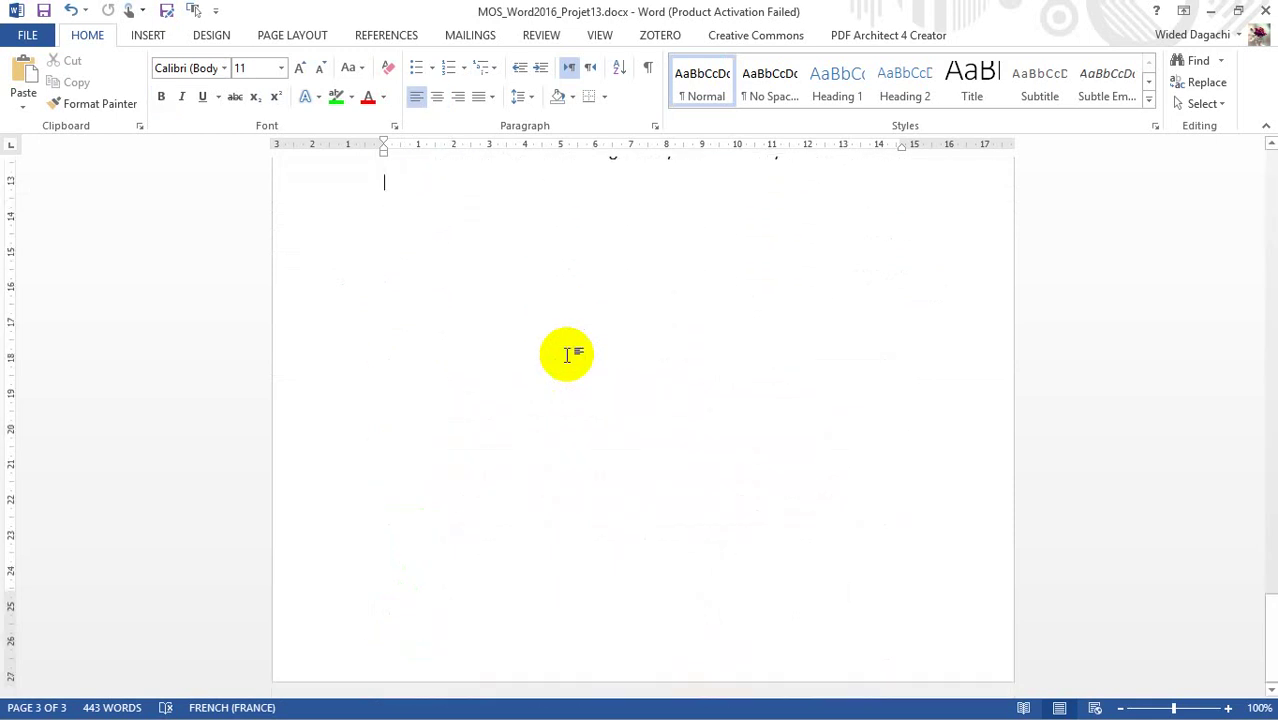
key(Page_Up)
key(Page_Up)
key(Page_Up)
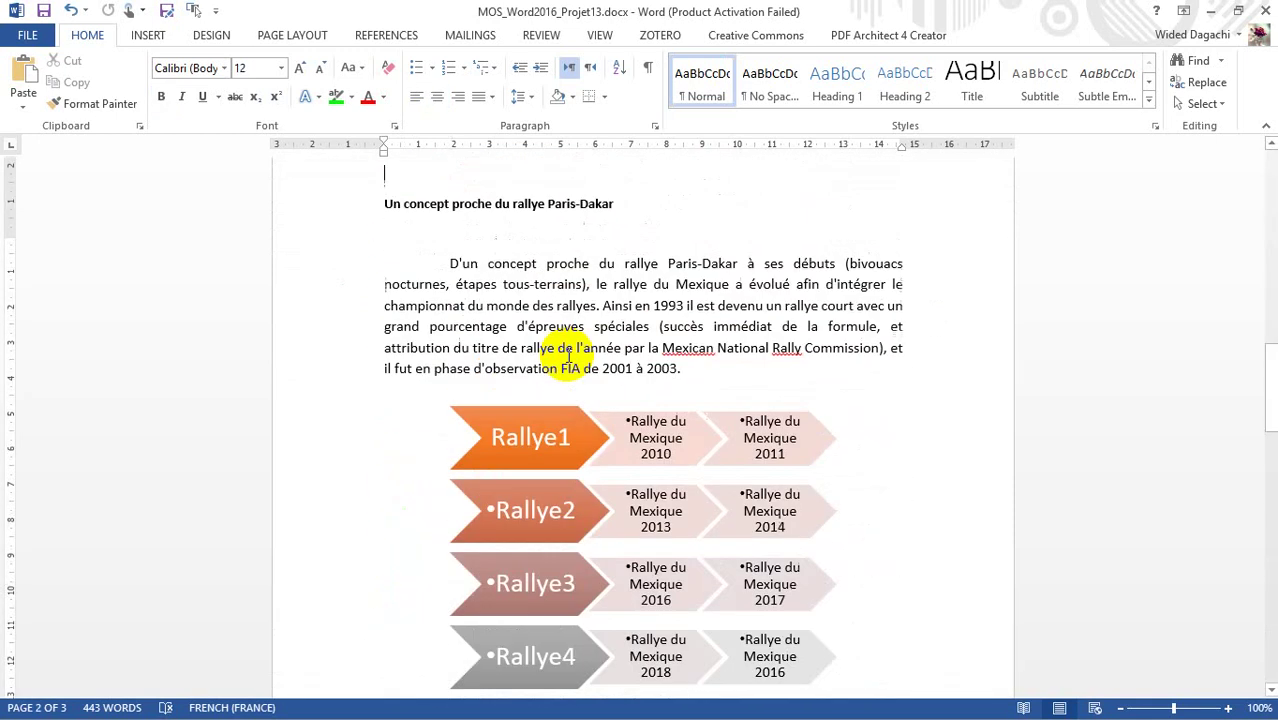
key(Page_Up)
key(Page_Up)
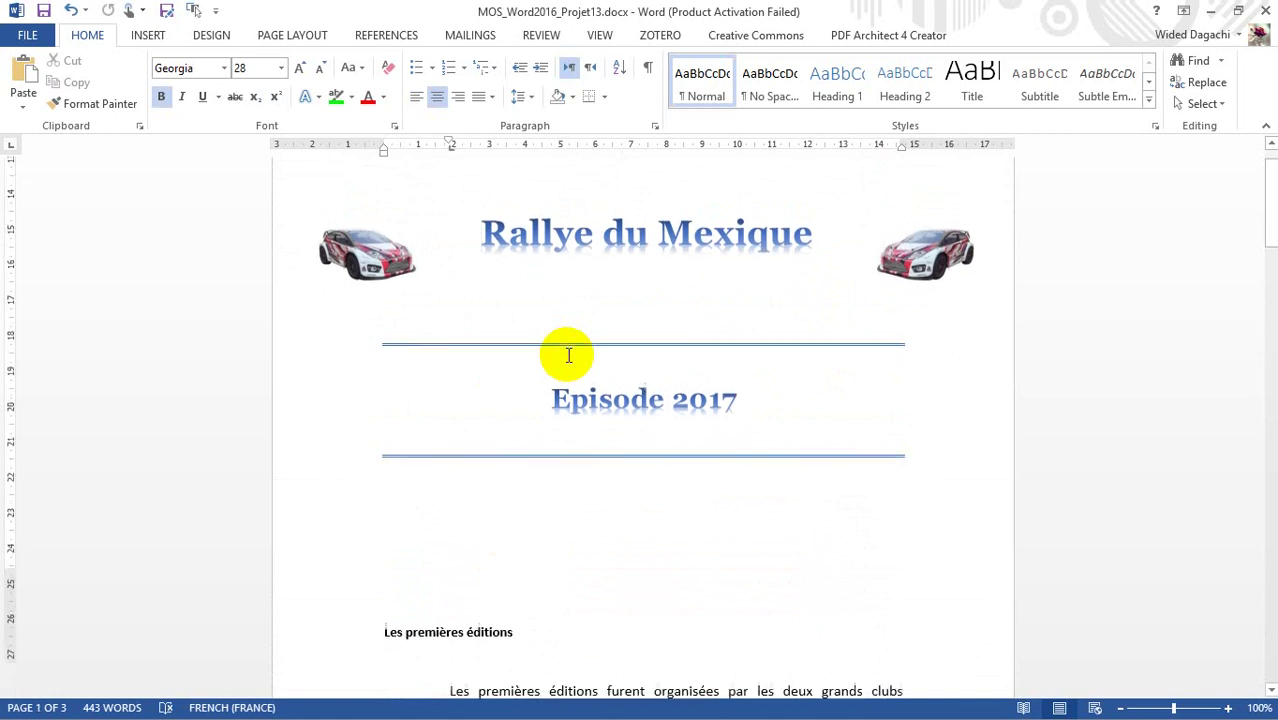
key(Page_Down)
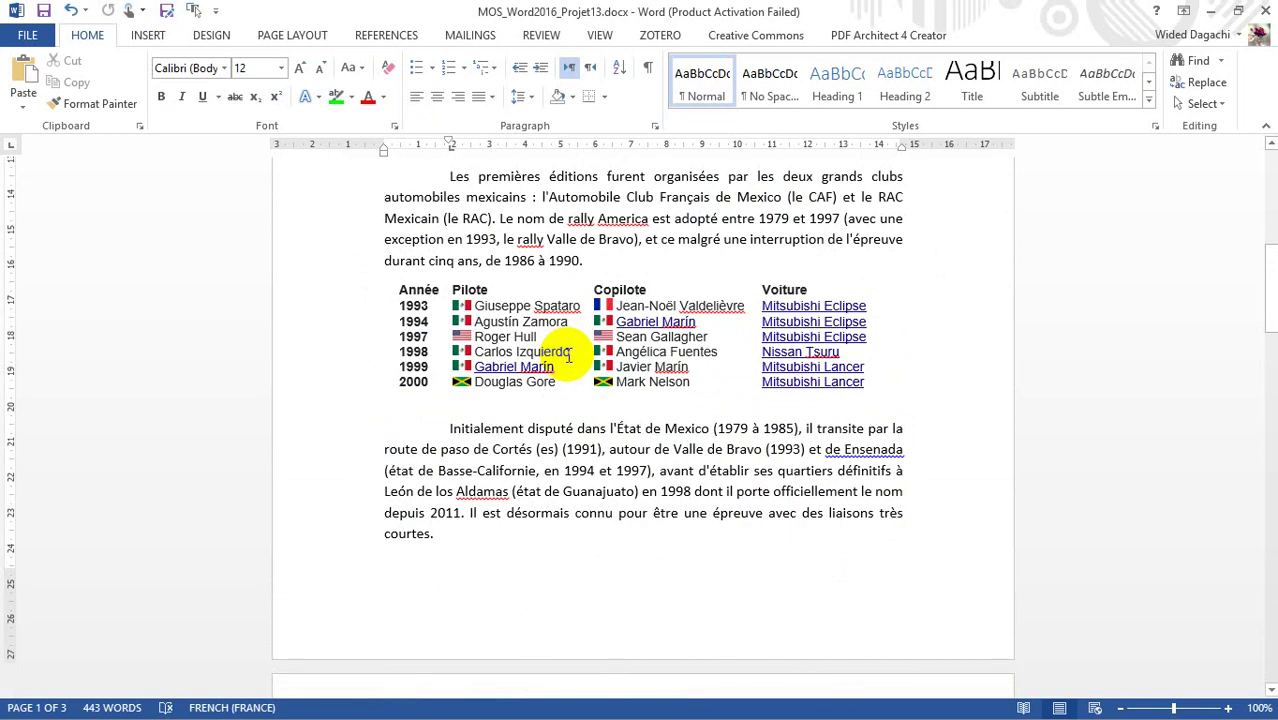
key(Page_Down)
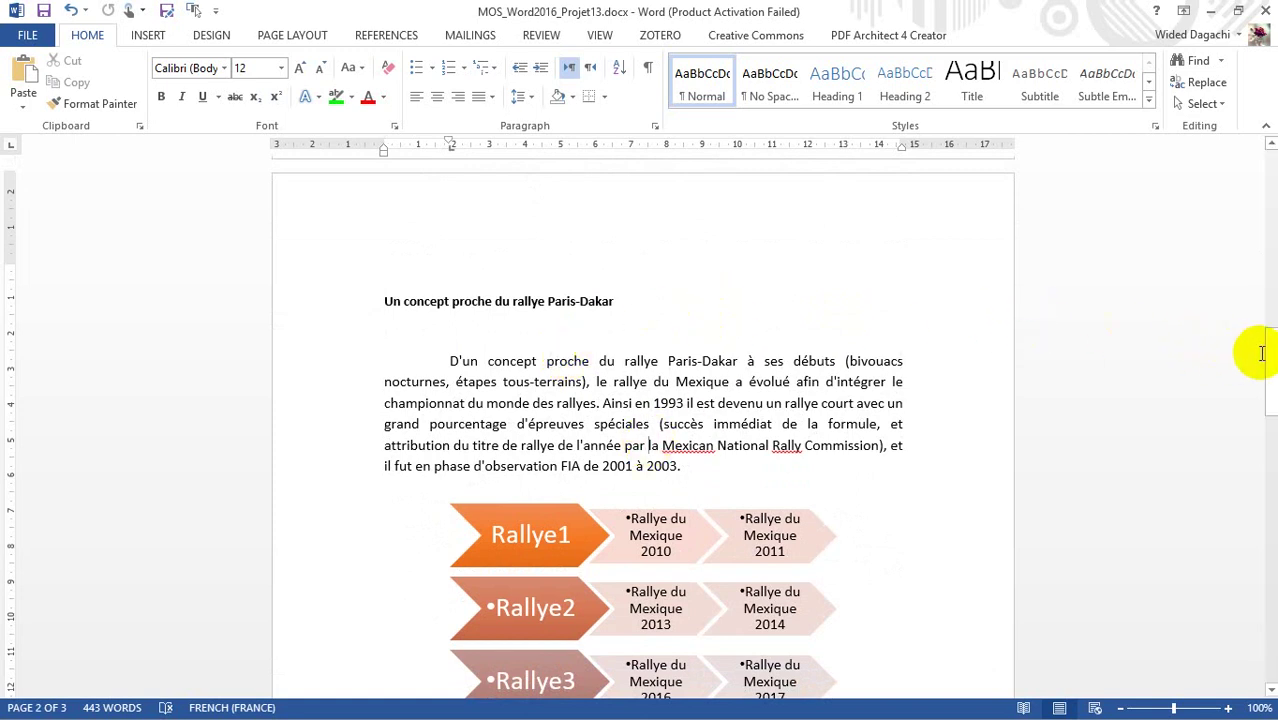
mouse_move(1270, 387)
mouse_down()
mouse_move(1268, 513)
mouse_move(1270, 170)
mouse_up()
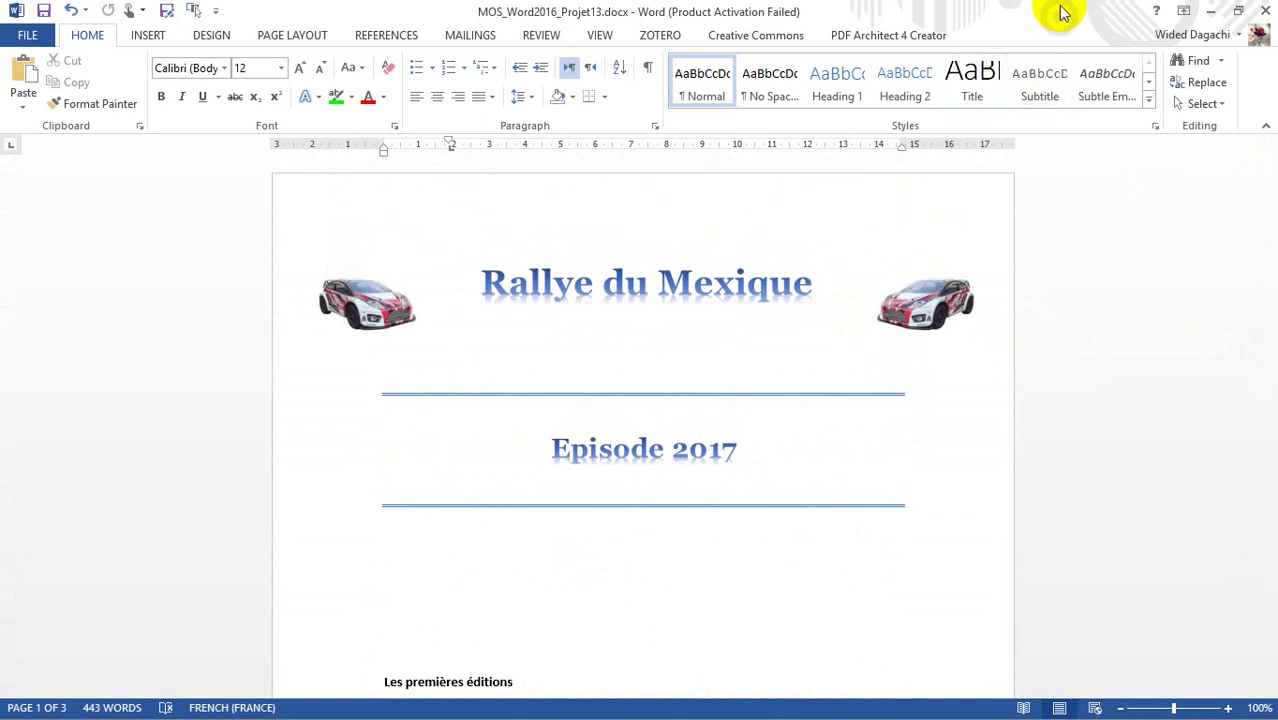
mouse_move(1060, 2)
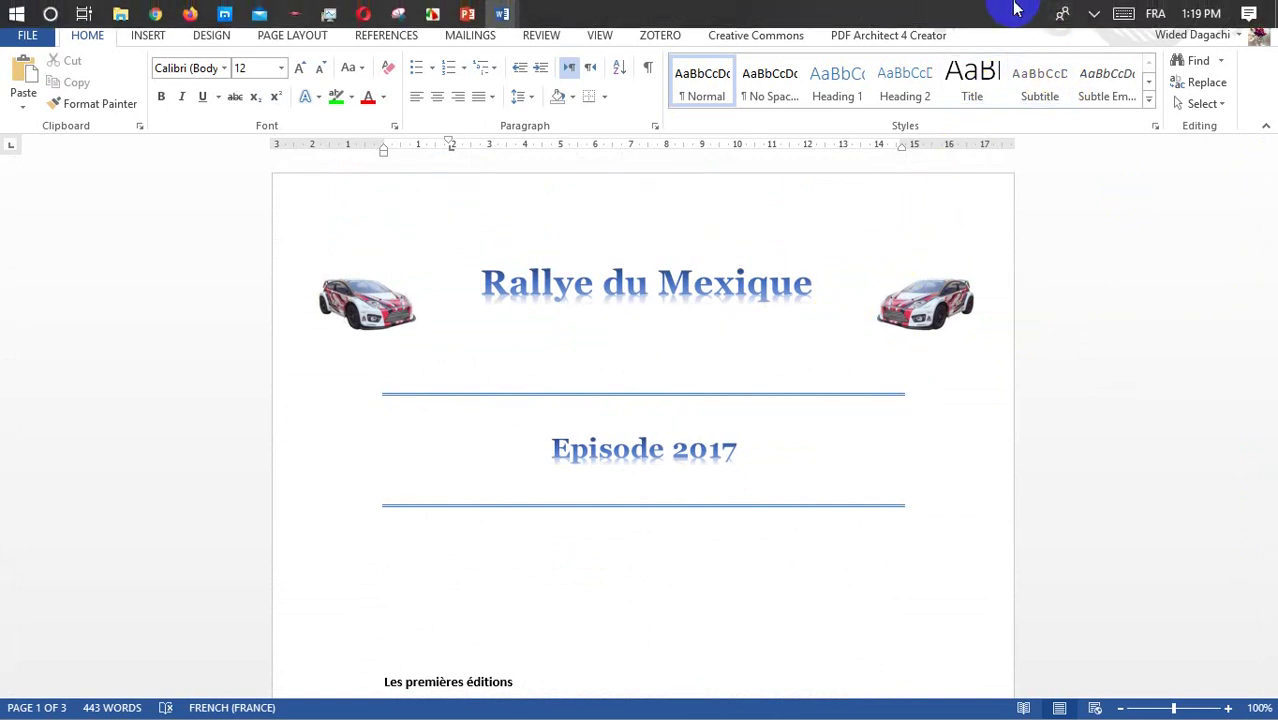
click(1095, 16)
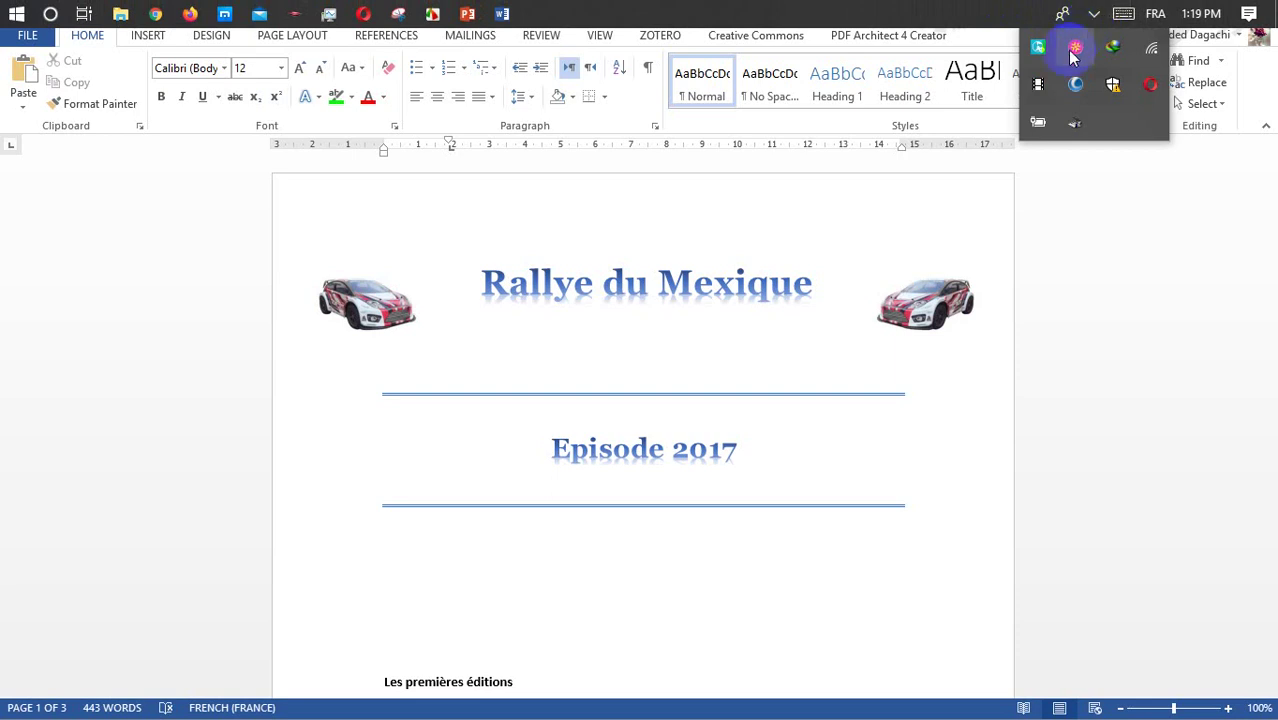